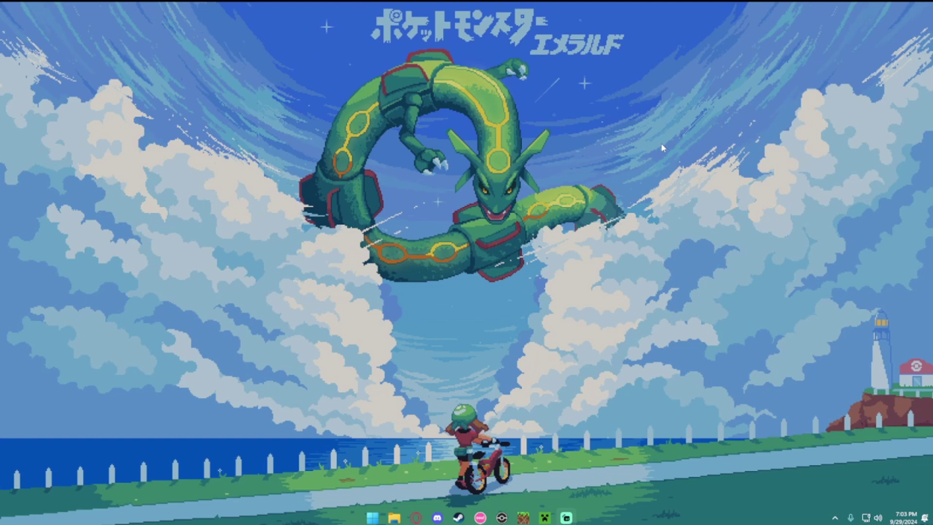
Create a new folder named Server on the desktop.
right_click(433, 185)
mouse_move(475, 255)
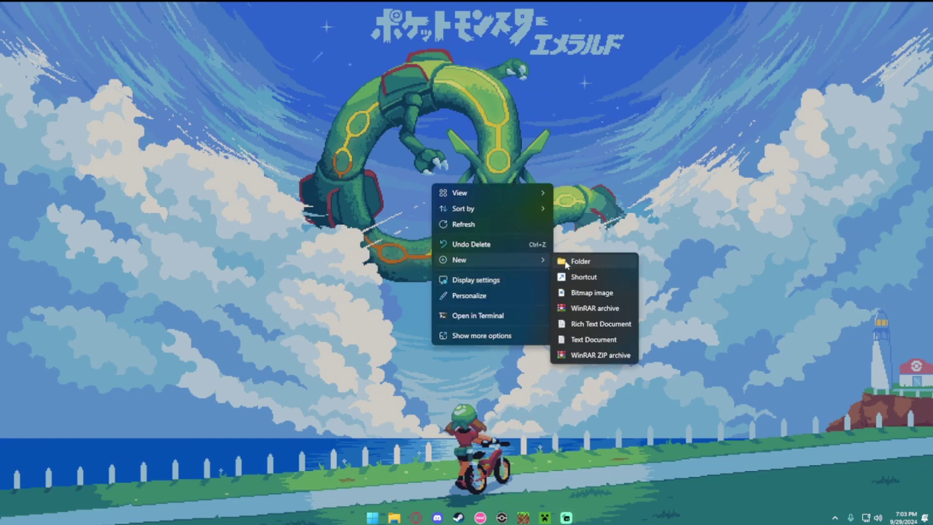
left_click(578, 262)
key("Caps_Lock")
type("S")
key("Caps_Lock")
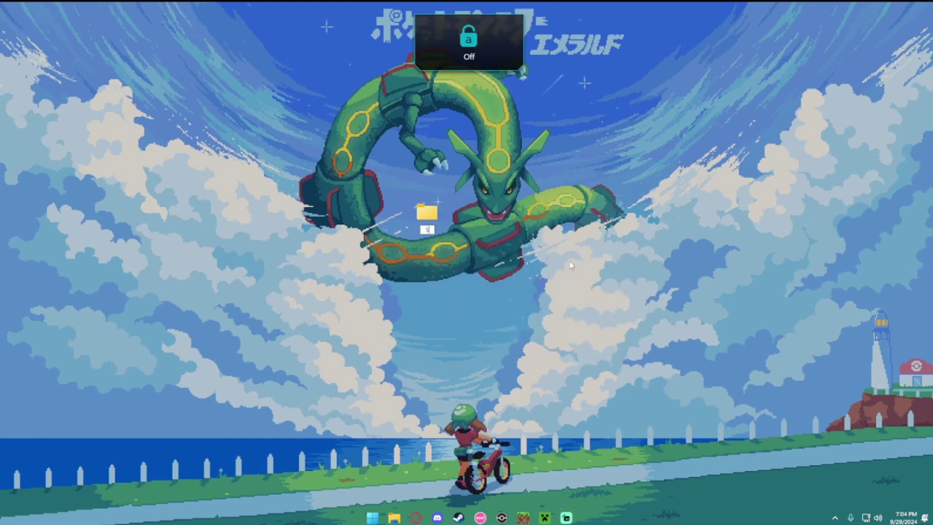
type("erver")
key("Return")
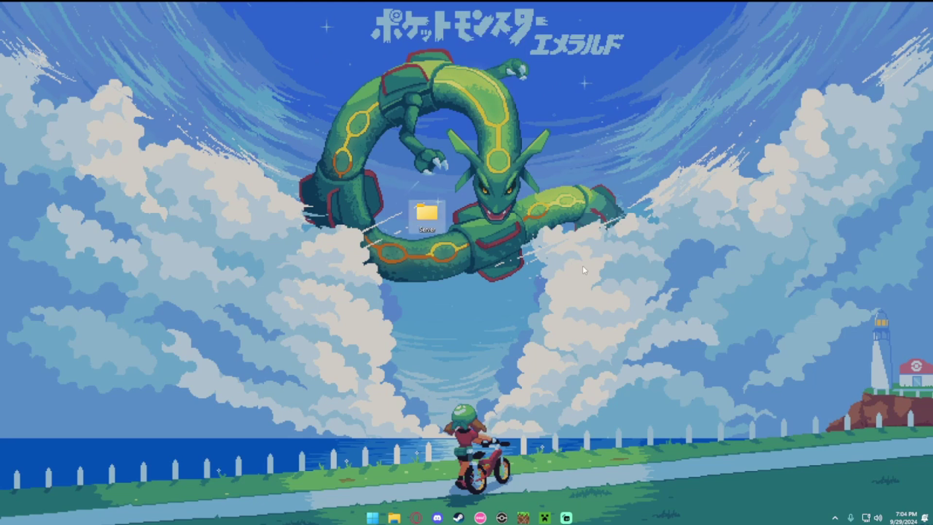
left_click(514, 247)
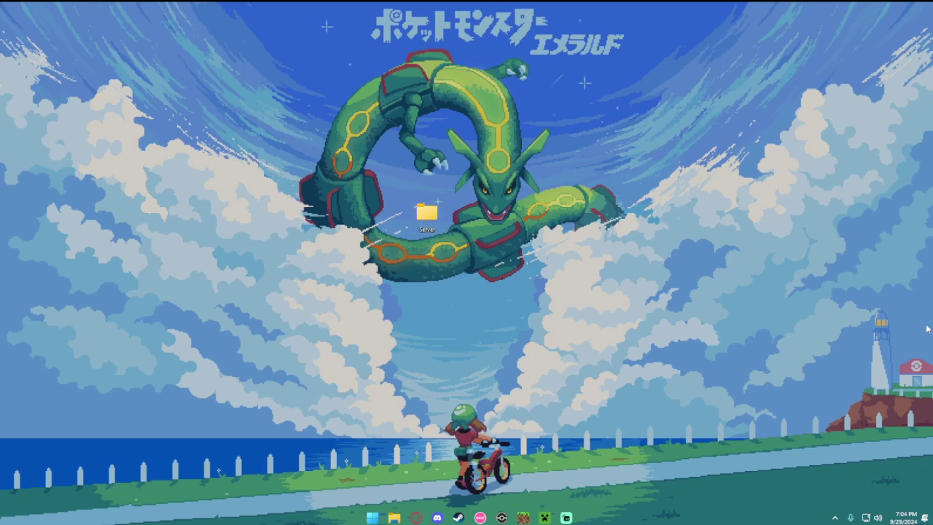
Switch to the browser and download the recommended Forge installer for Minecraft 1.12.2, saving it to the Desktop.
key("alt+Tab")
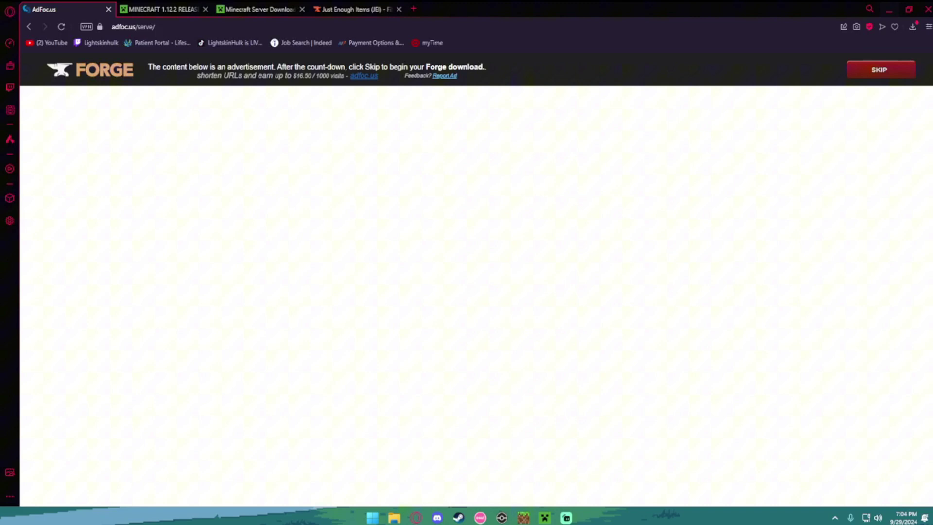
left_click(30, 26)
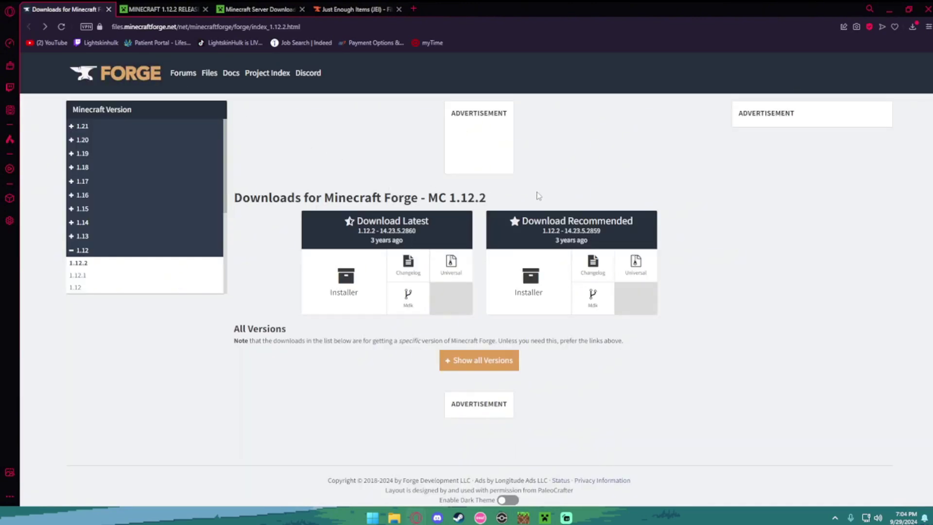
left_click_drag(527, 222, 632, 222)
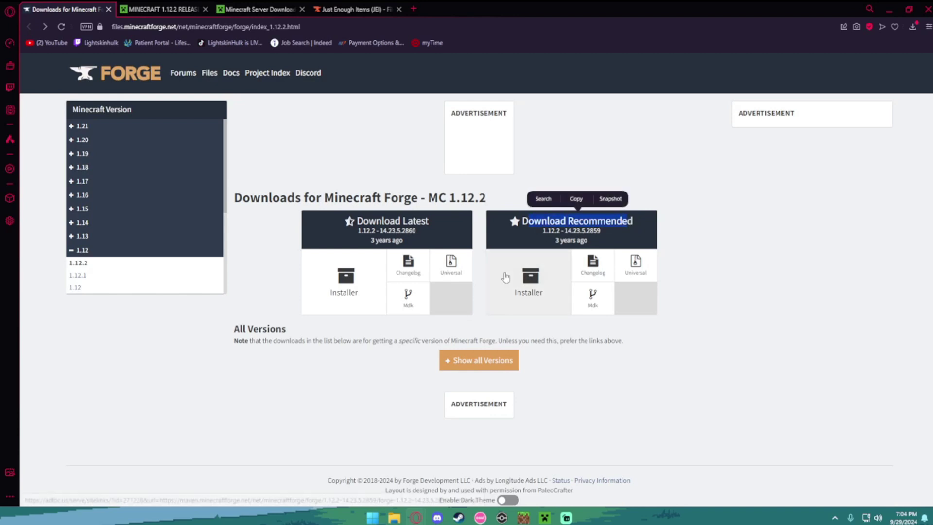
left_click(521, 276)
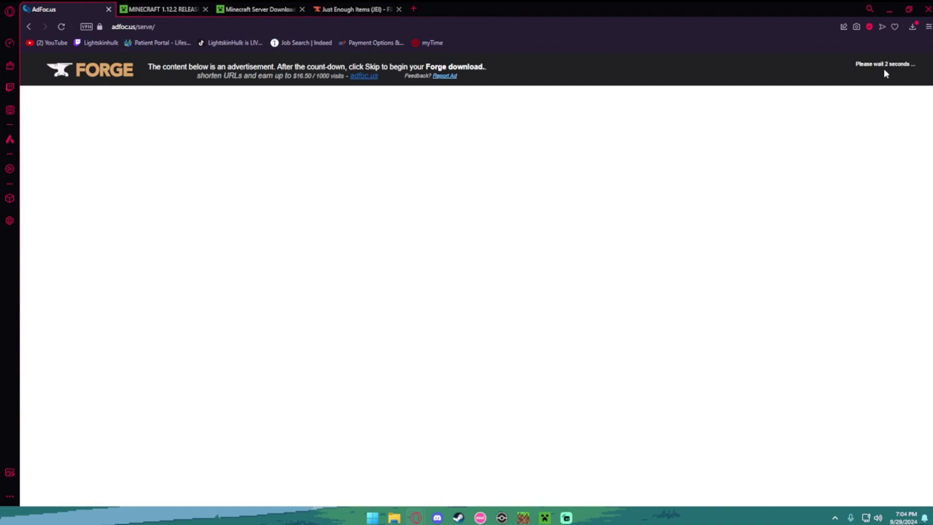
left_click(884, 71)
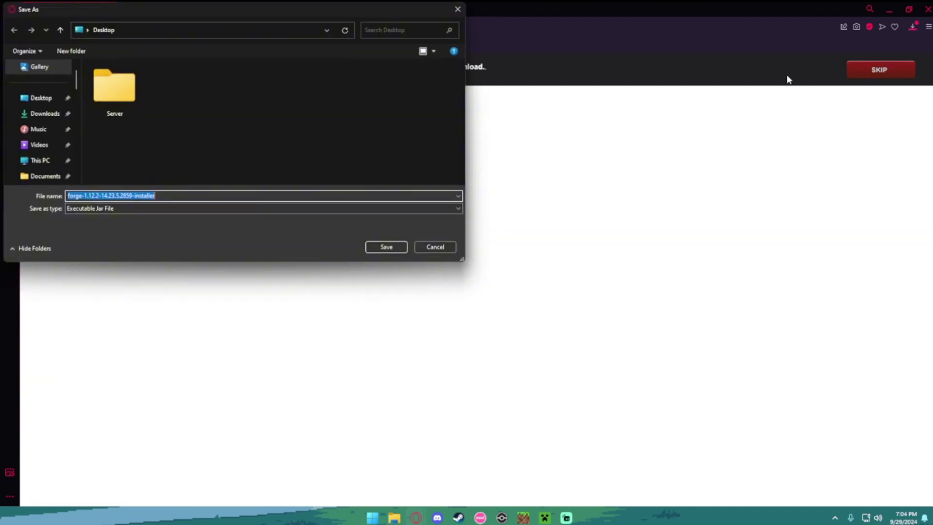
left_click(53, 98)
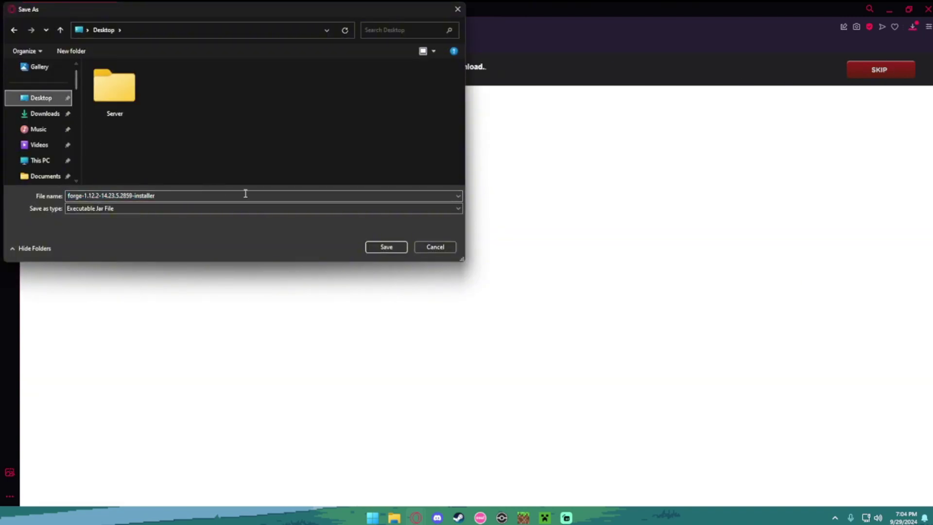
left_click(370, 247)
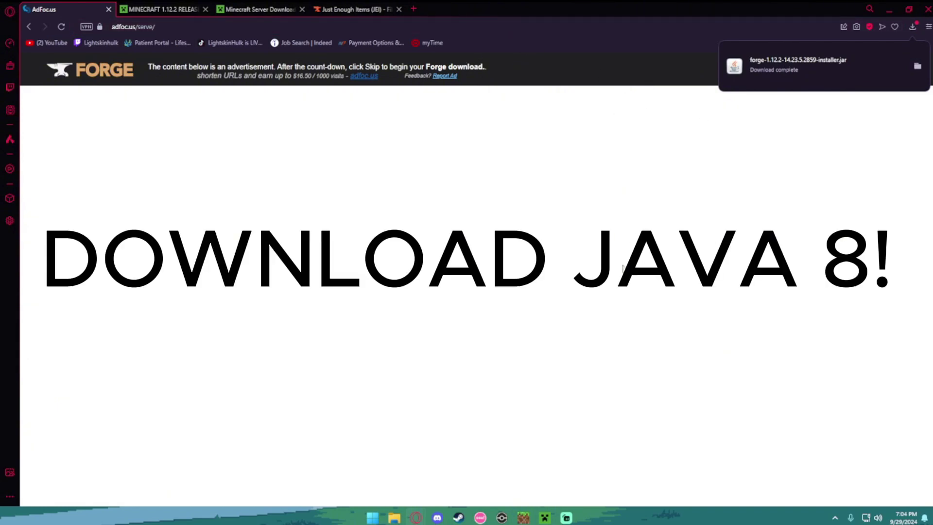
Place the downloaded Forge installer near the Server folder on the desktop and run it with the Install client option.
left_click(888, 10)
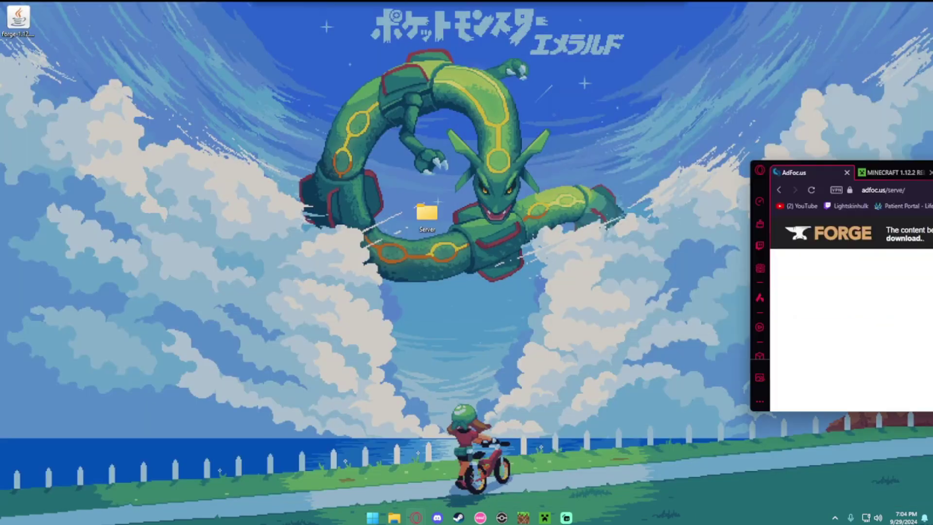
left_click_drag(24, 27, 319, 193)
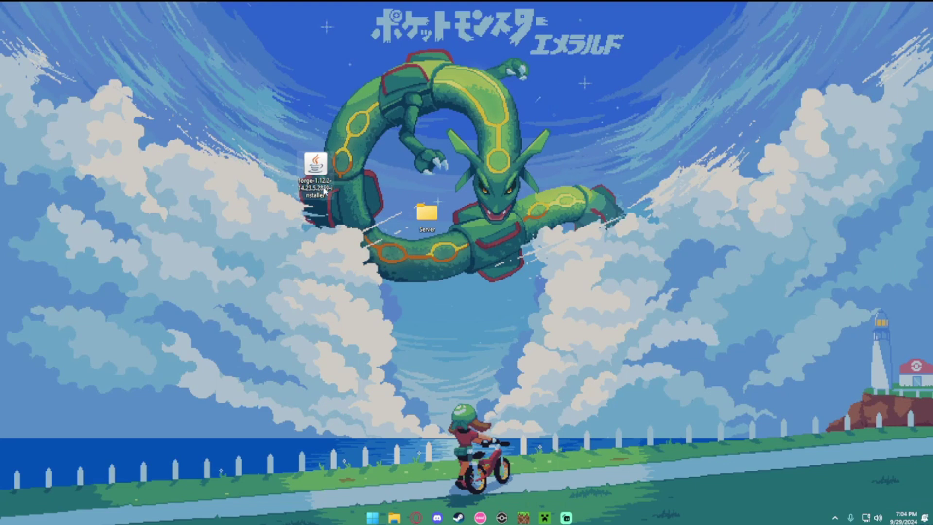
double_click(318, 178)
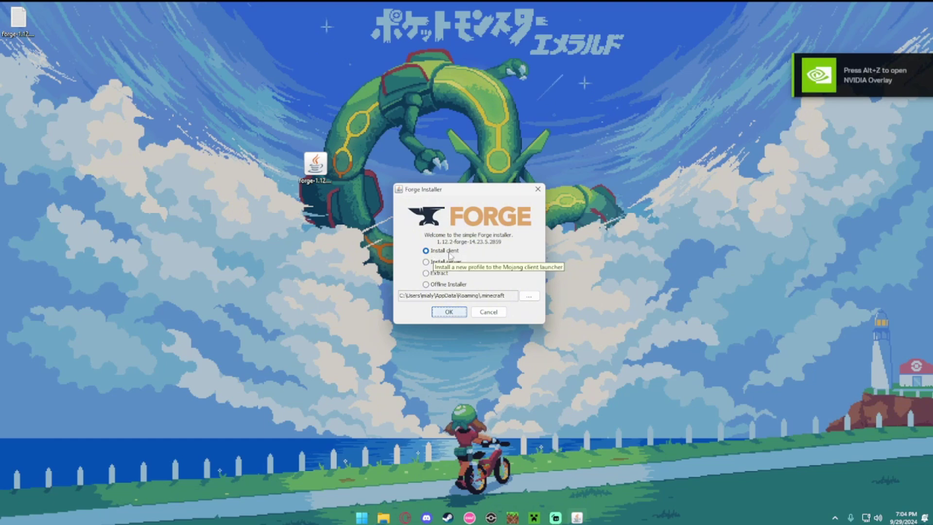
left_click(450, 313)
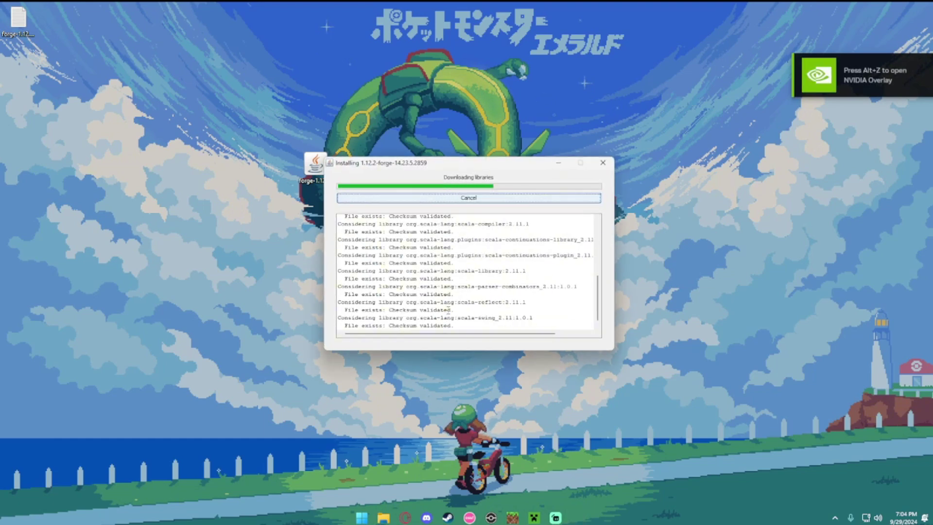
left_click(469, 269)
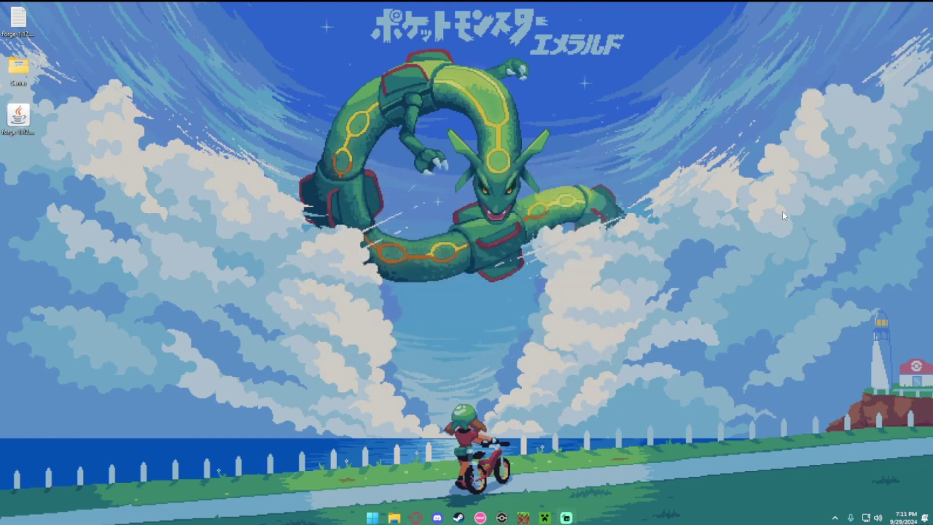
Open Minecraft Launcher and start the game with the forge 1.12.2-forge-14.23.5.2859 profile.
left_click(544, 518)
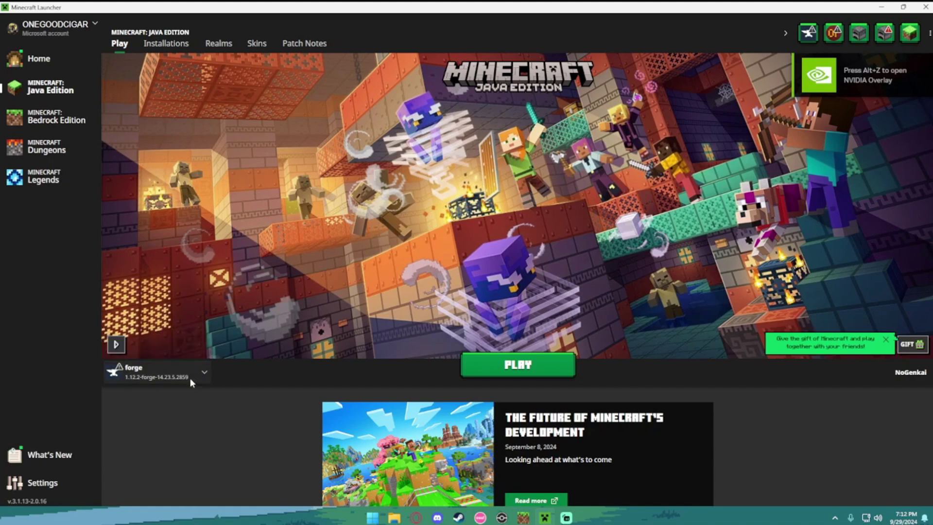
left_click(503, 368)
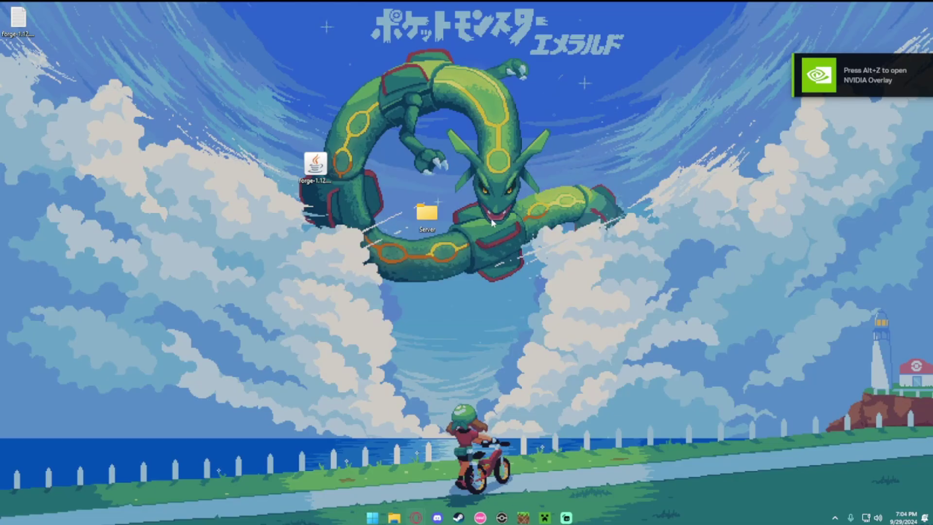
Create a text document with the default name in the desktop's Server folder and open it for editing.
double_click(434, 213)
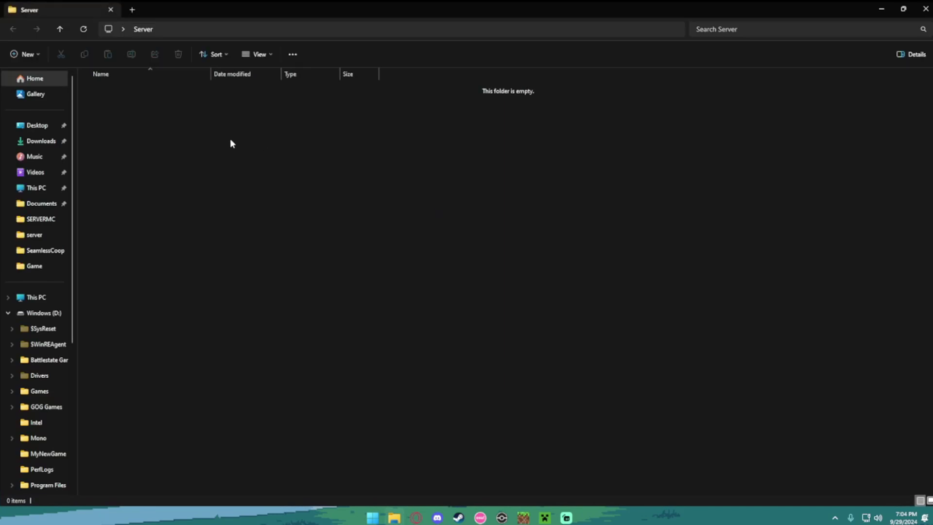
right_click(145, 128)
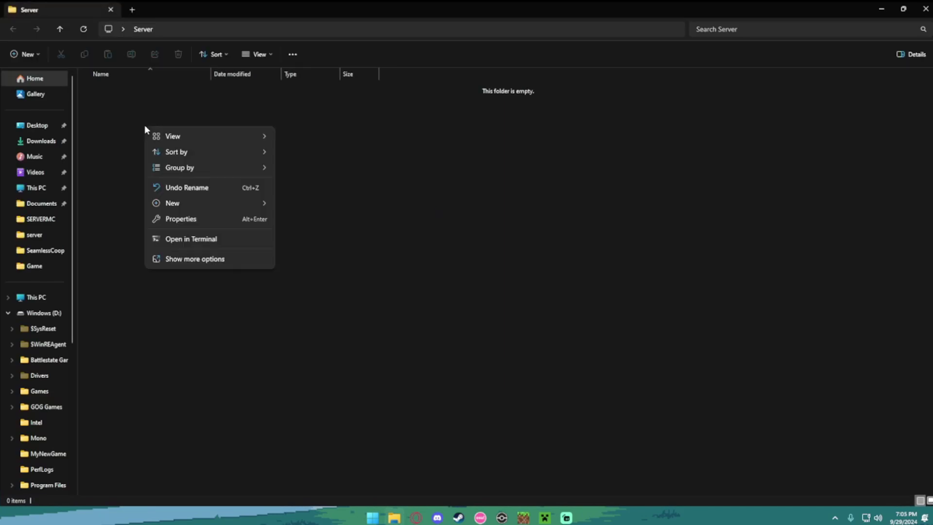
mouse_move(196, 203)
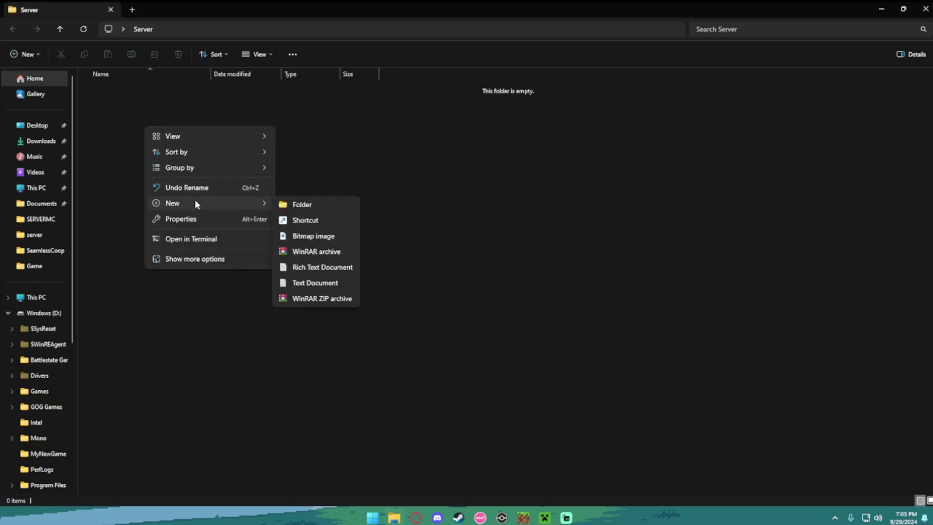
left_click(315, 284)
left_click(191, 155)
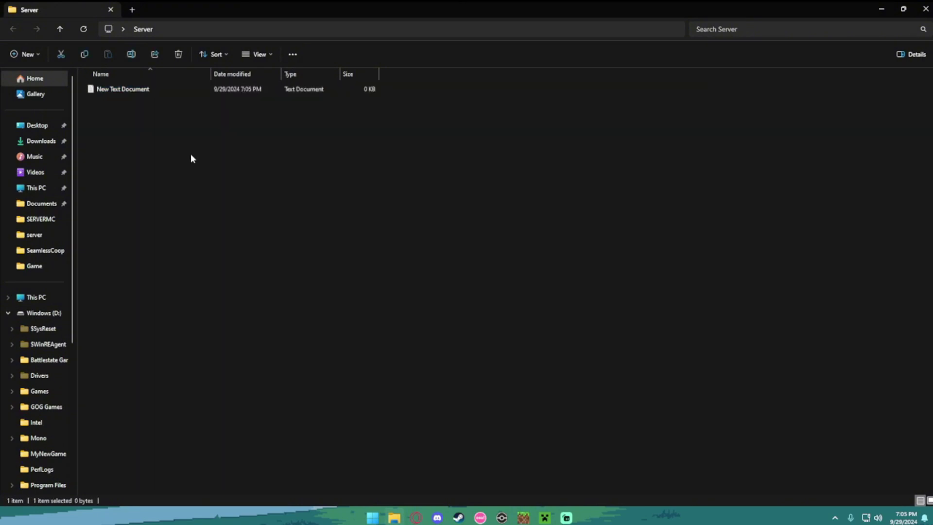
double_click(129, 91)
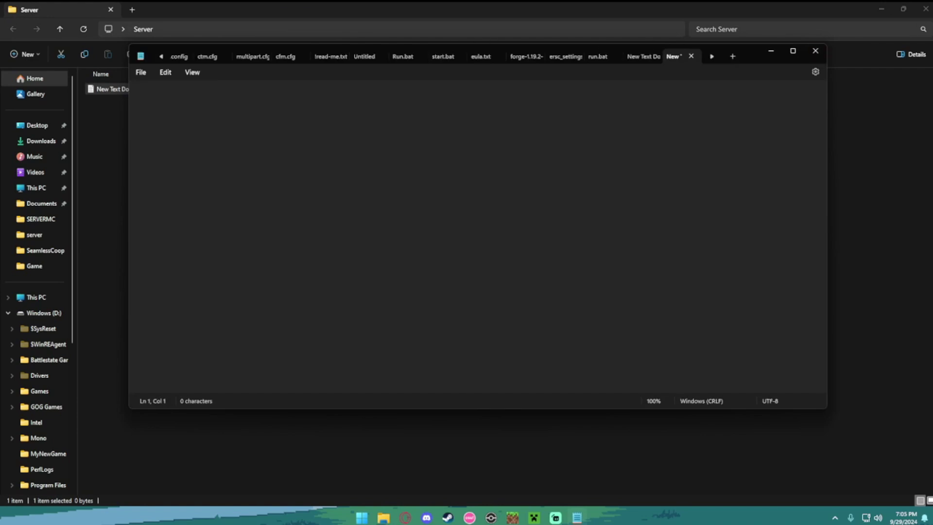
Copy the java launch command from the Minecraft server download page in the browser and paste it into the empty text document.
key("alt+Tab")
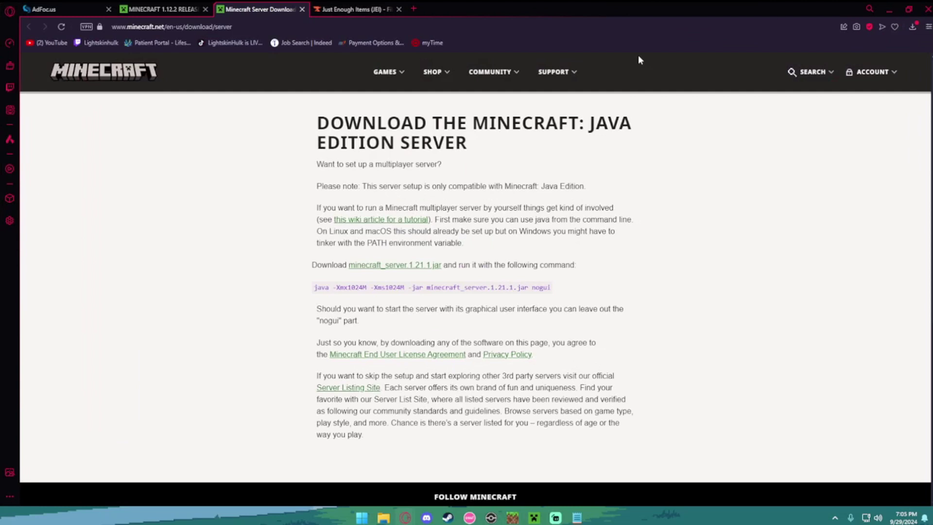
left_click_drag(314, 288, 554, 291)
key("super+c")
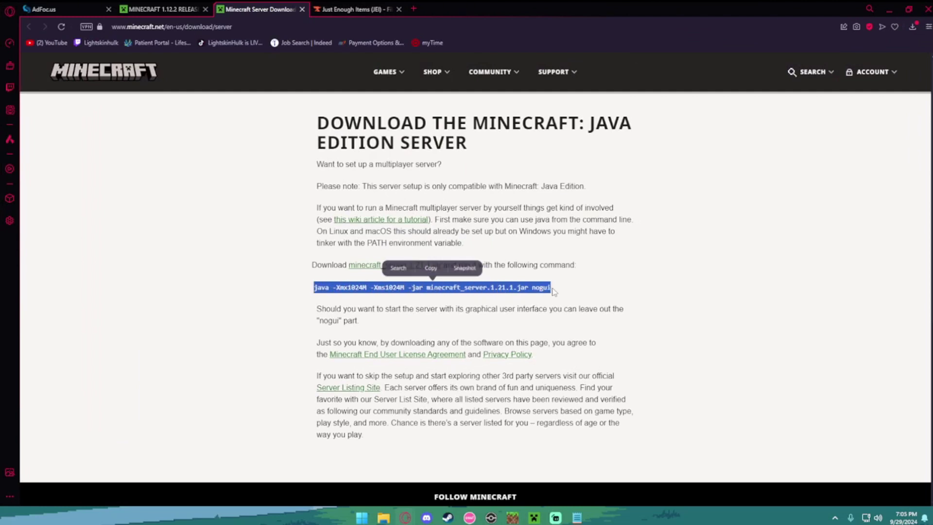
left_click(431, 268)
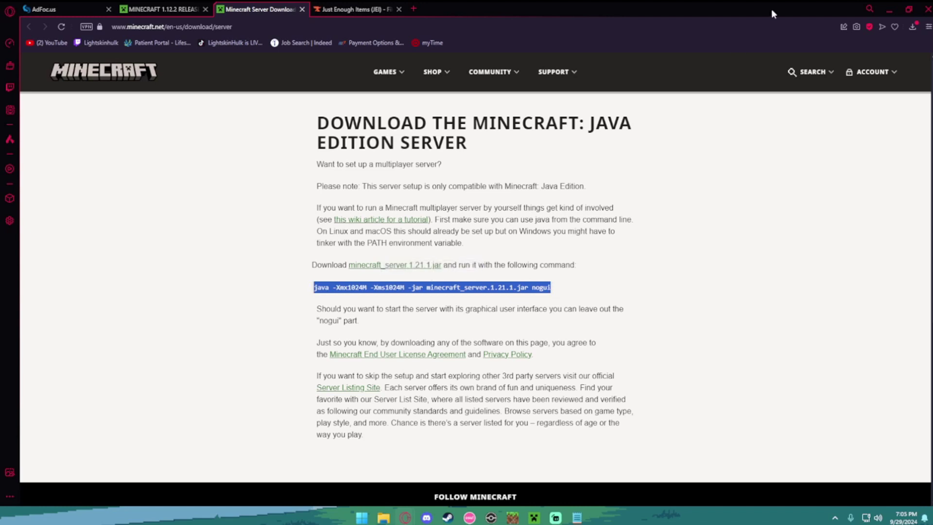
left_click(889, 9)
right_click(166, 107)
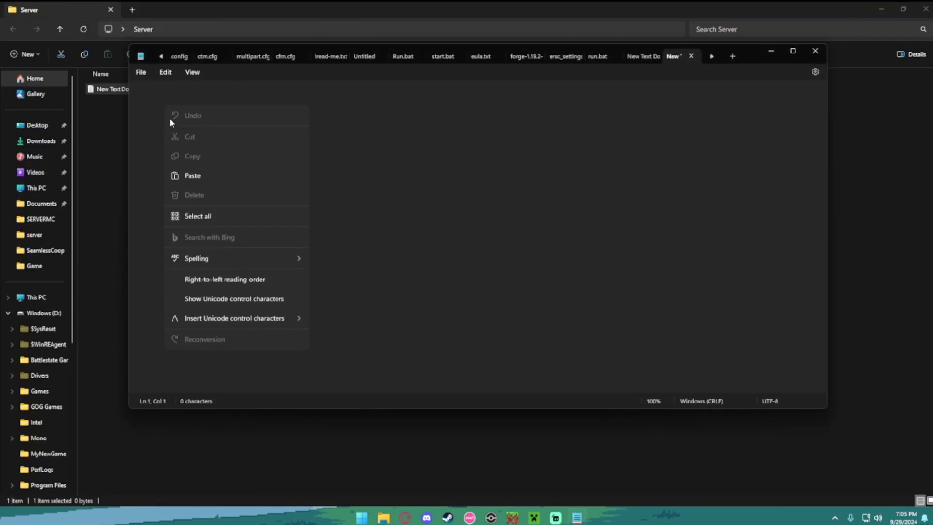
left_click(185, 177)
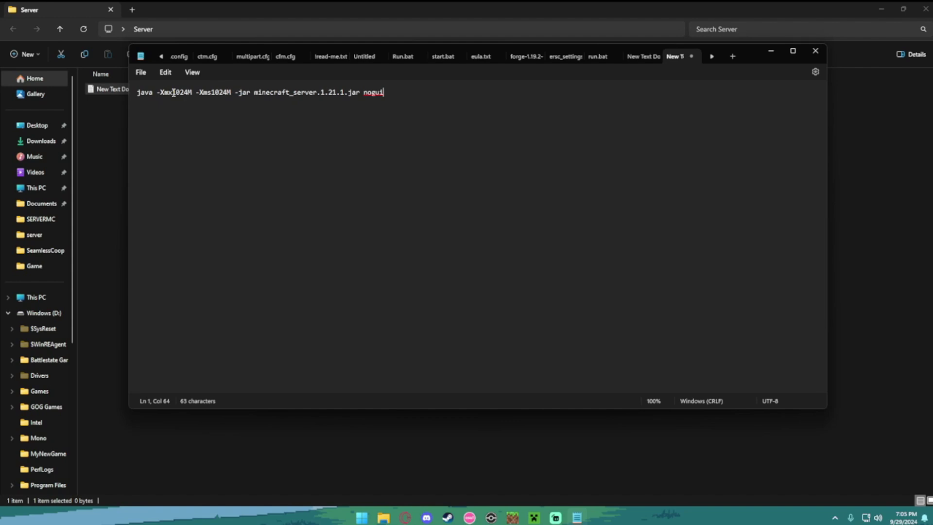
Set both the -Xmx and -Xms memory values in the launch command to 2048M.
left_click_drag(174, 92, 191, 93)
type("2048")
left_click_drag(211, 93, 228, 97)
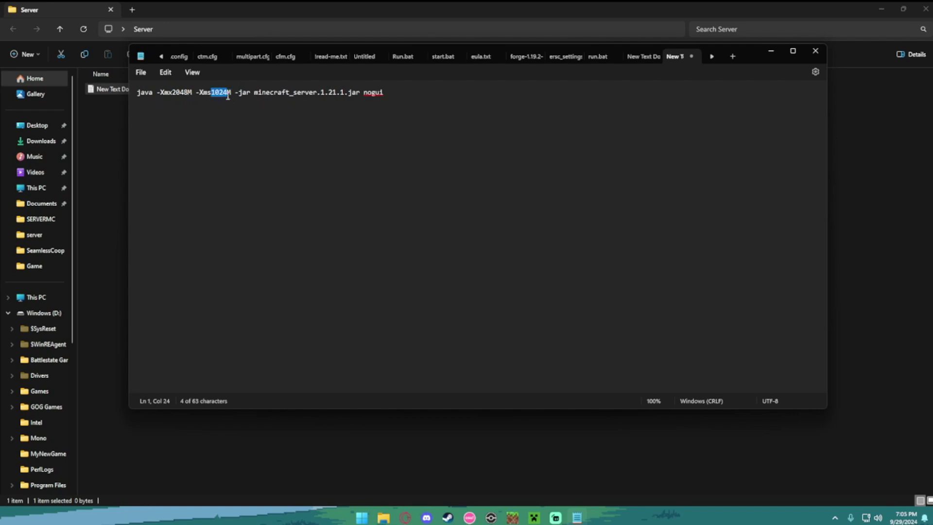
type("2048")
Shorten the jar name in the command to server.jar and add a second line reading pause.
left_click_drag(253, 92, 295, 95)
key("BackSpace")
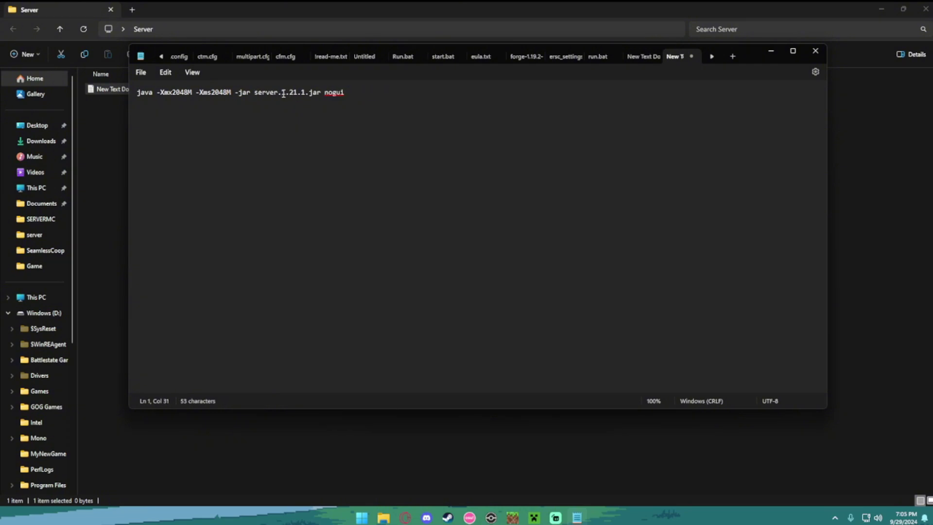
left_click_drag(278, 96, 302, 96)
key("BackSpace")
key("Delete")
key("Return")
type("pause")
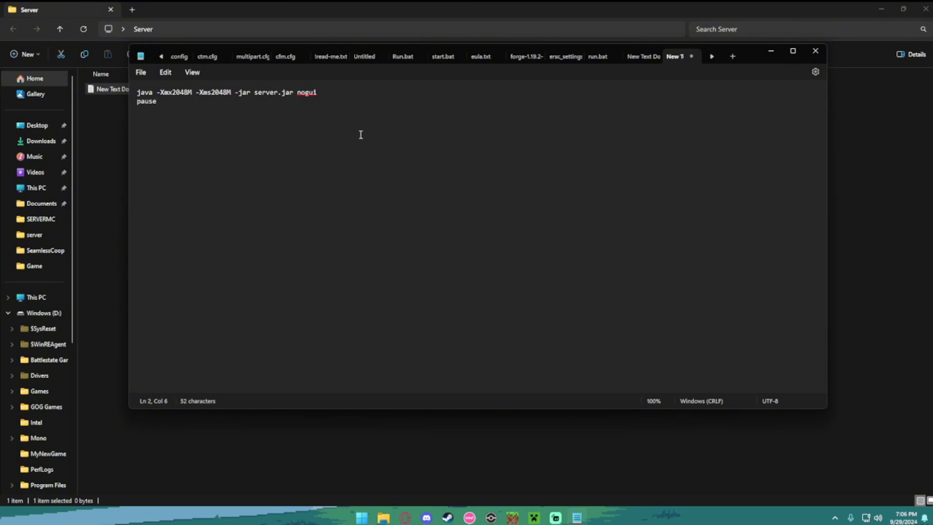
Save the launch script as run.bat with the All files type in the Server folder, and delete the leftover New Text Document.
left_click(142, 73)
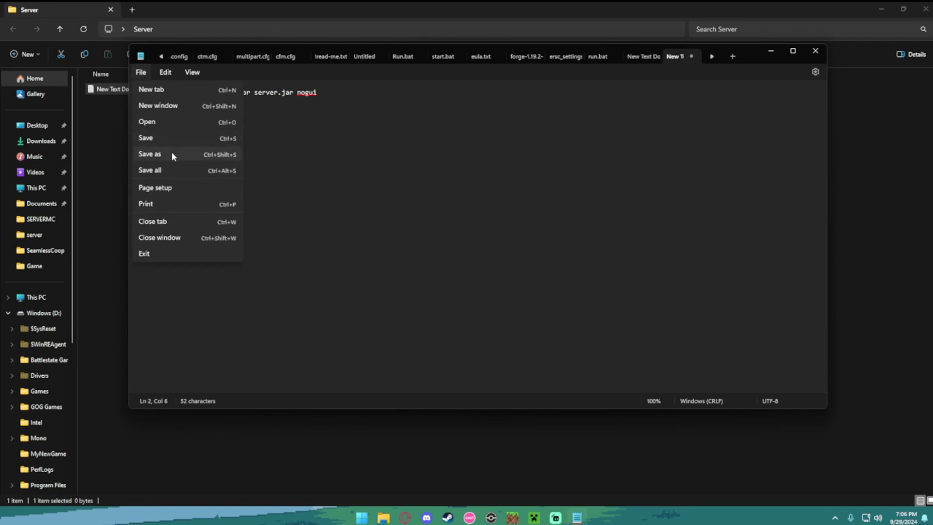
left_click(165, 153)
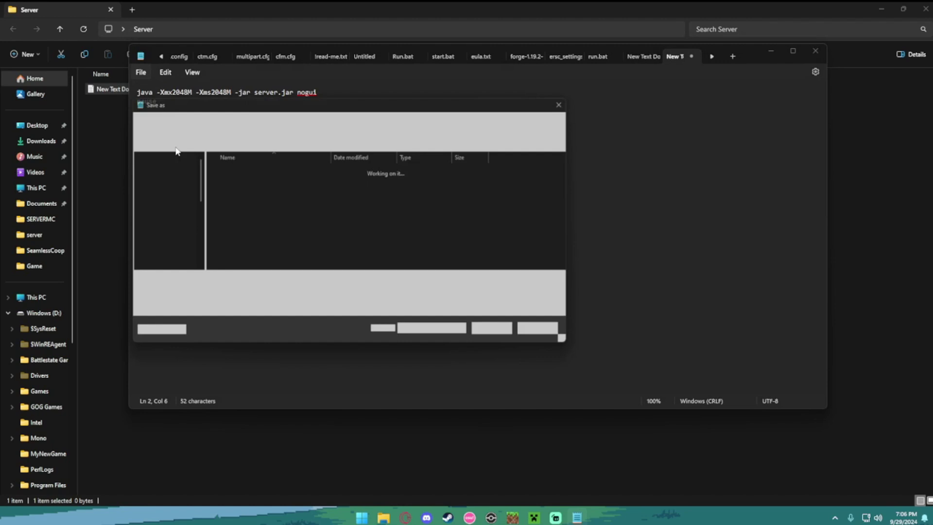
type("run.bat")
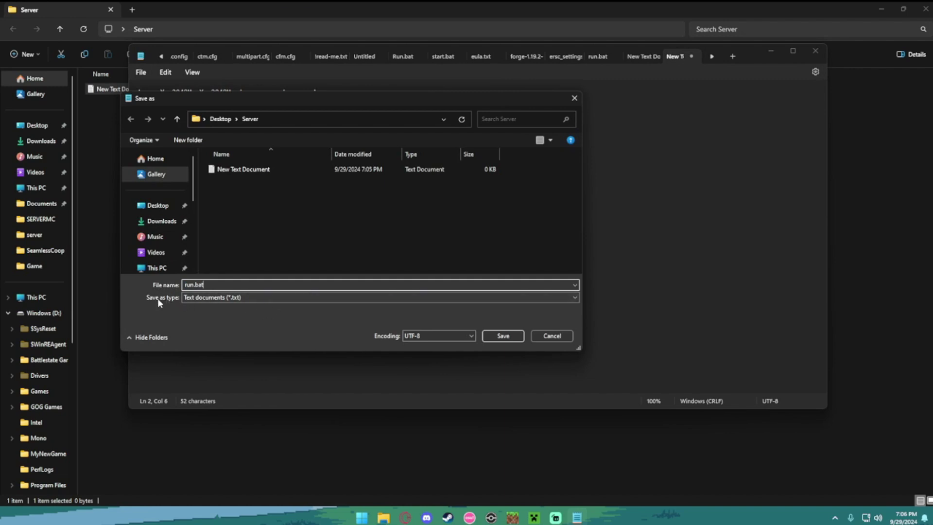
left_click(203, 296)
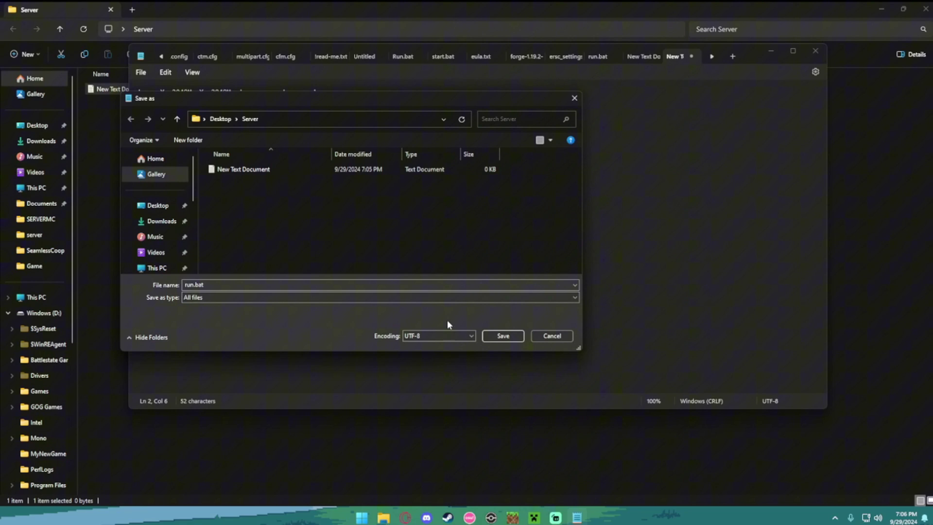
left_click(503, 336)
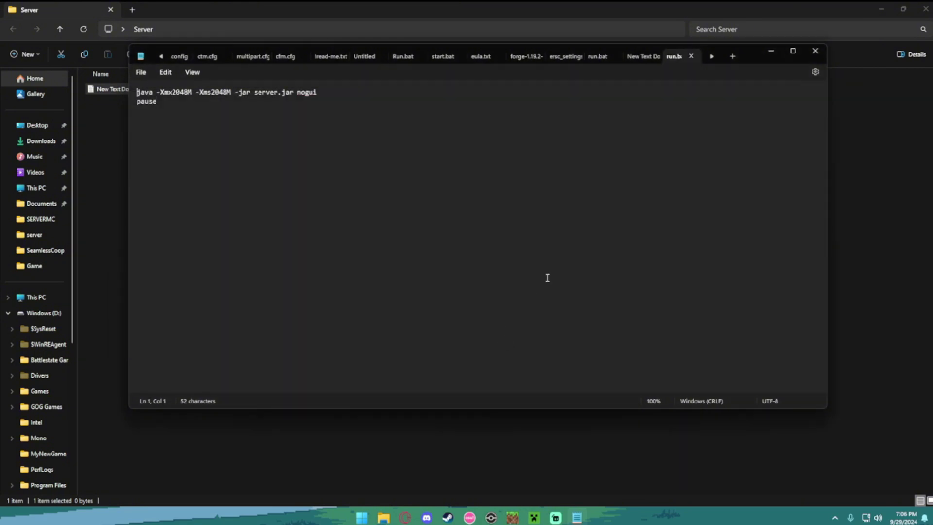
left_click(814, 51)
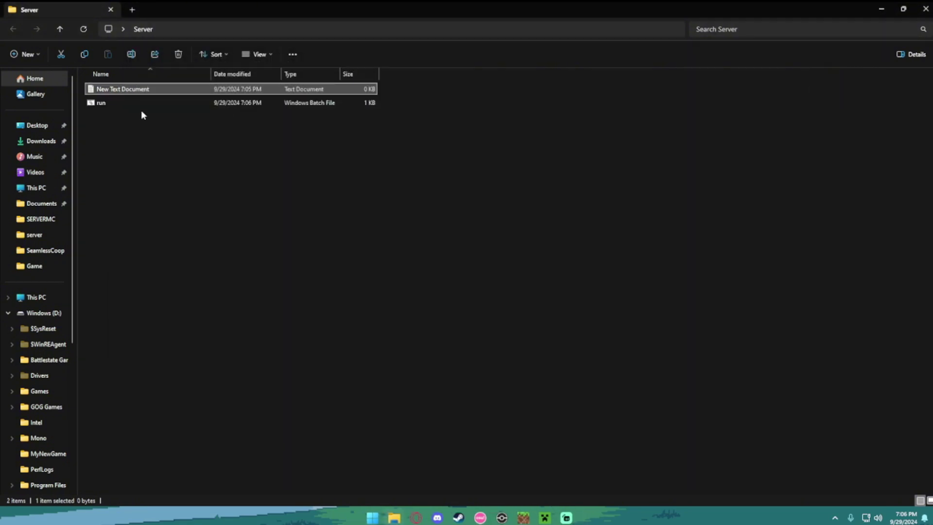
right_click(131, 91)
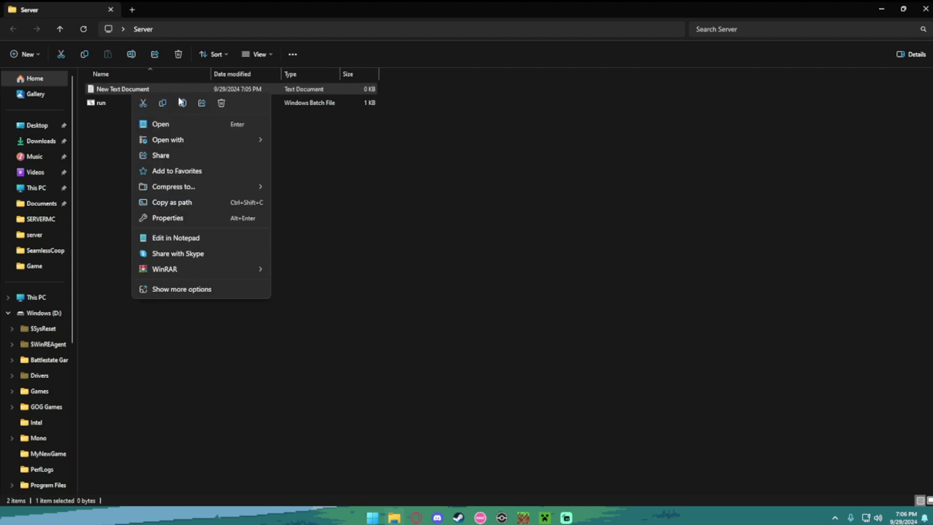
left_click(221, 102)
Download the Minecraft server jar from the Minecraft 1.12.2 release article in the browser, saving it to the desktop as server.
mouse_move(416, 518)
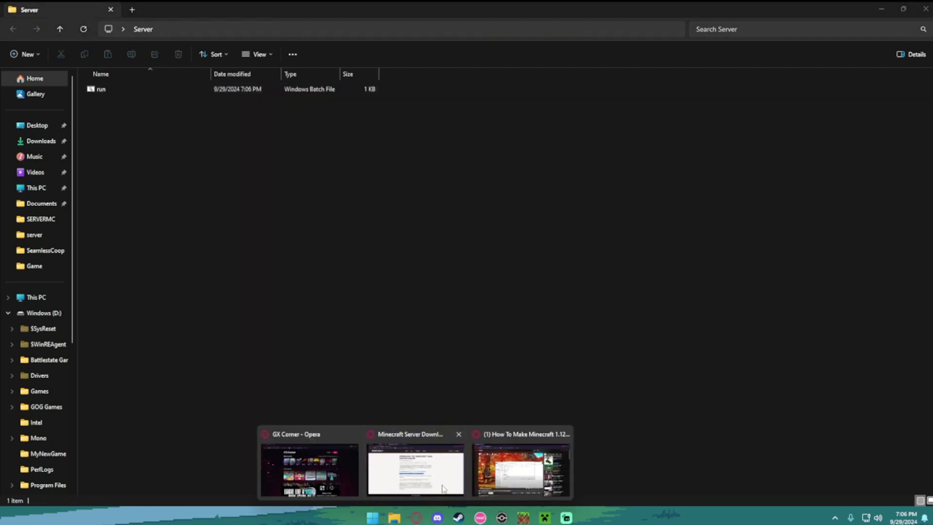
left_click(417, 464)
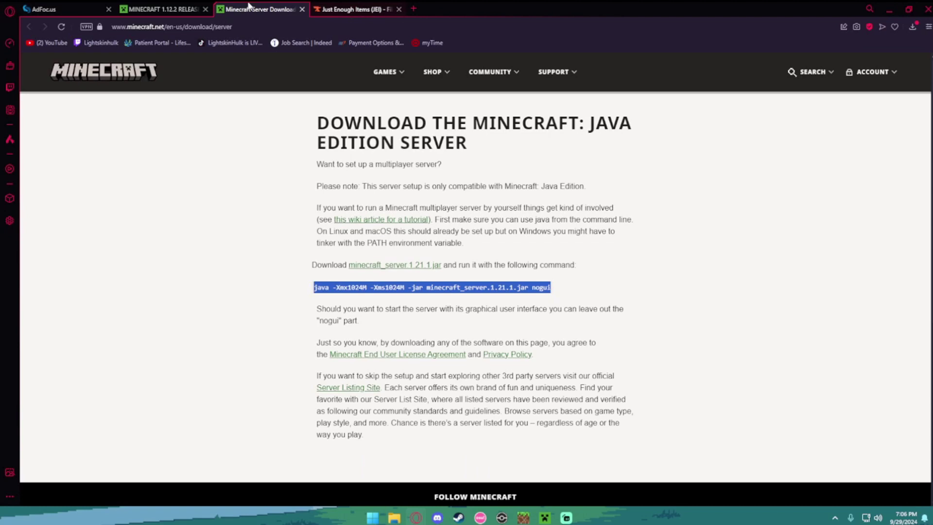
left_click(161, 7)
scroll(319, 315, "down", 2)
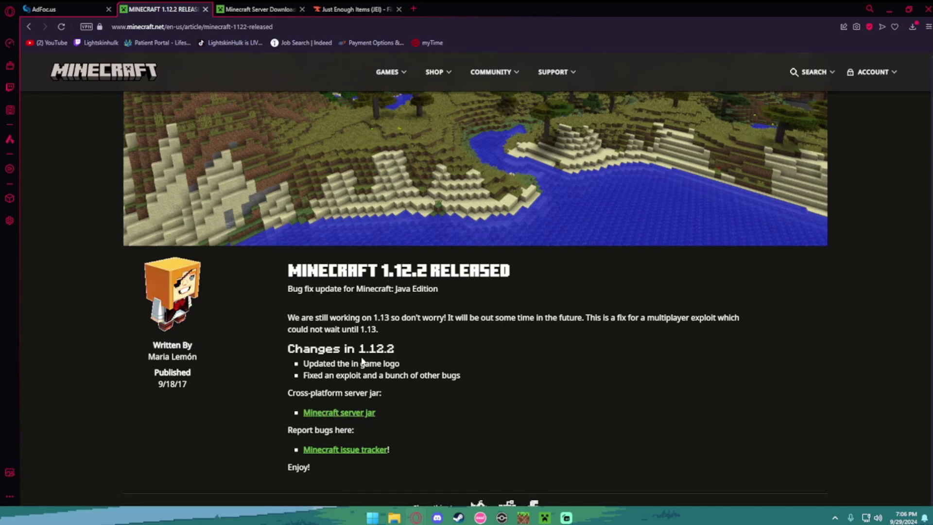
left_click(358, 414)
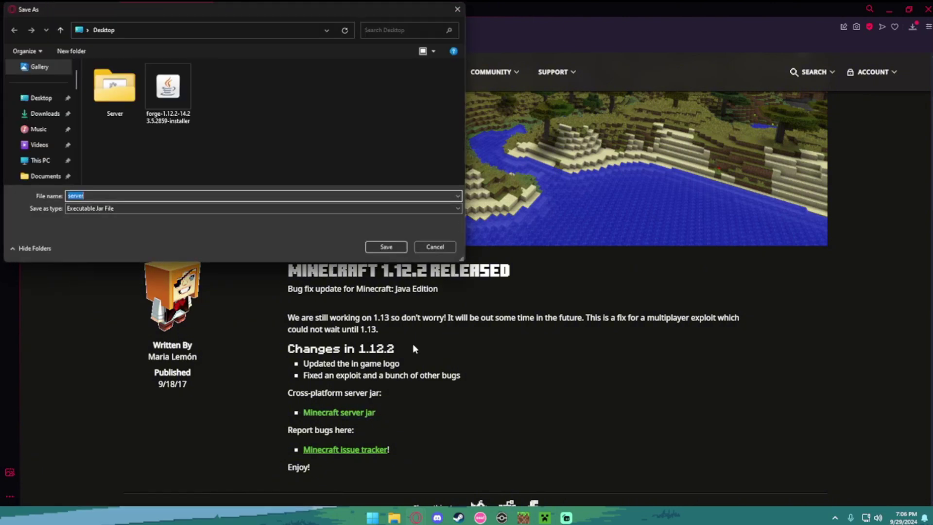
left_click(381, 244)
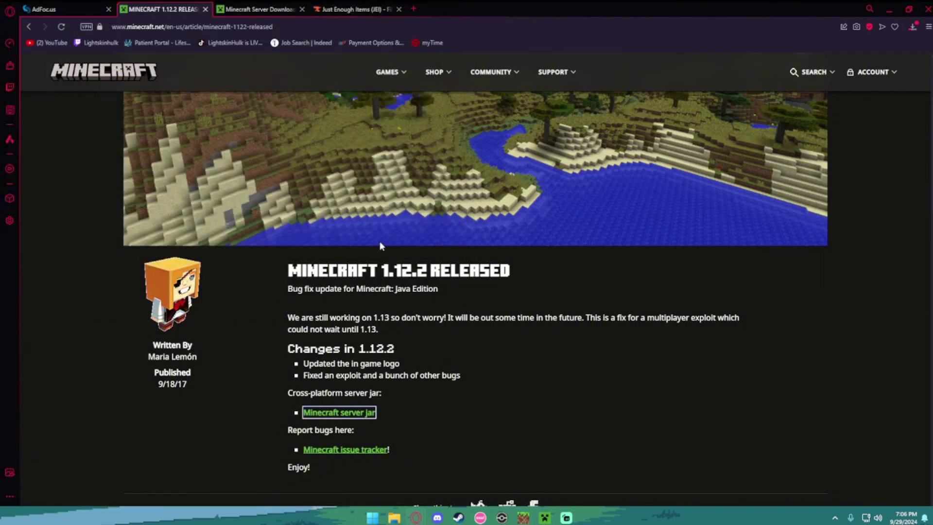
Move the downloaded server jar from the desktop into the Server folder, next to the run batch file.
left_click(889, 7)
double_click(421, 16)
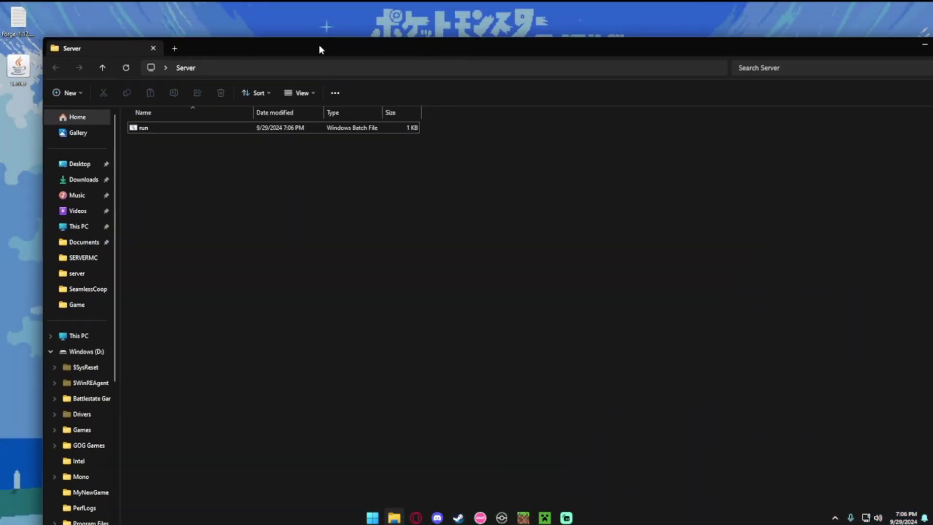
left_click(19, 67)
left_click_drag(18, 67, 173, 171)
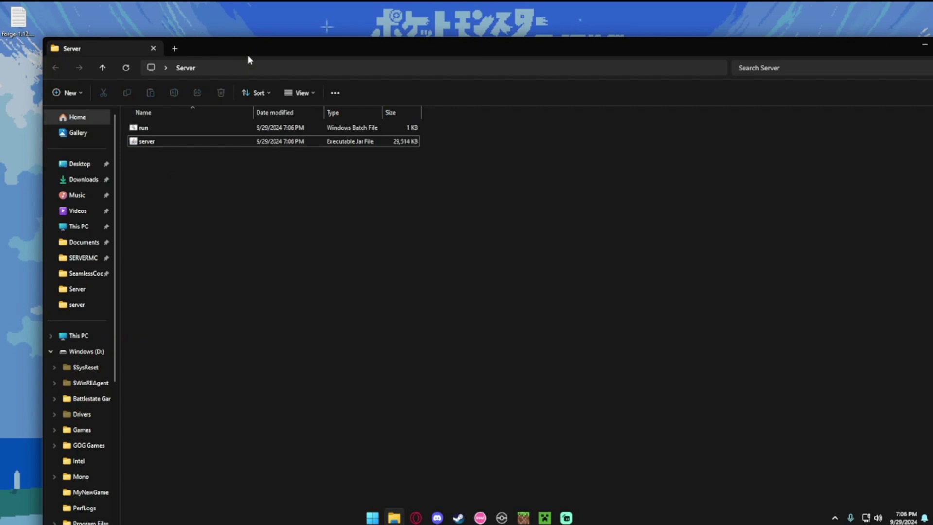
left_click_drag(246, 54, 210, 17)
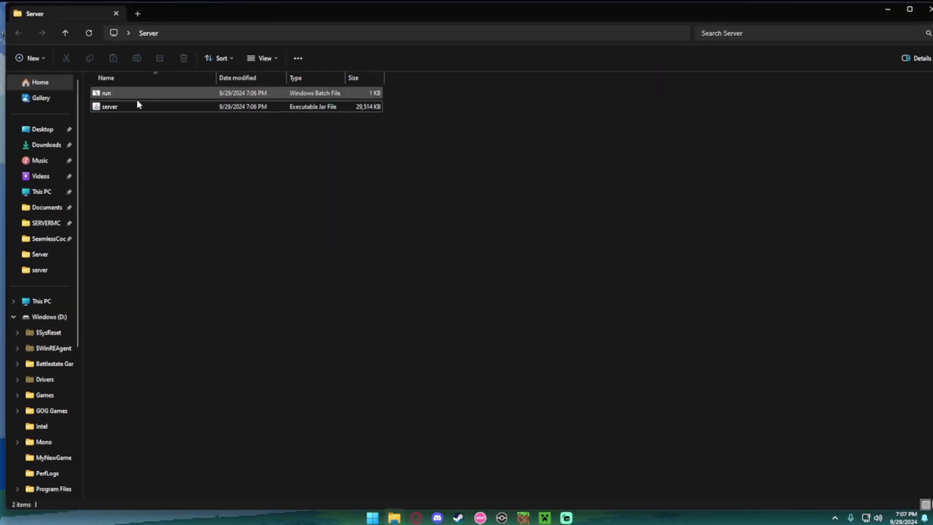
Run the run batch file once to generate the server files, and dismiss its paused console.
left_click(105, 97)
double_click(105, 97)
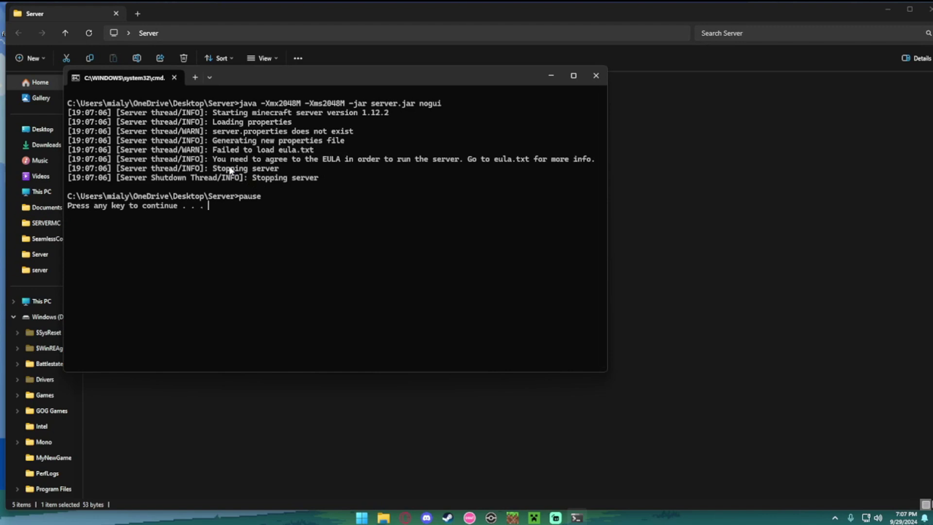
left_click_drag(320, 164, 345, 164)
key("space")
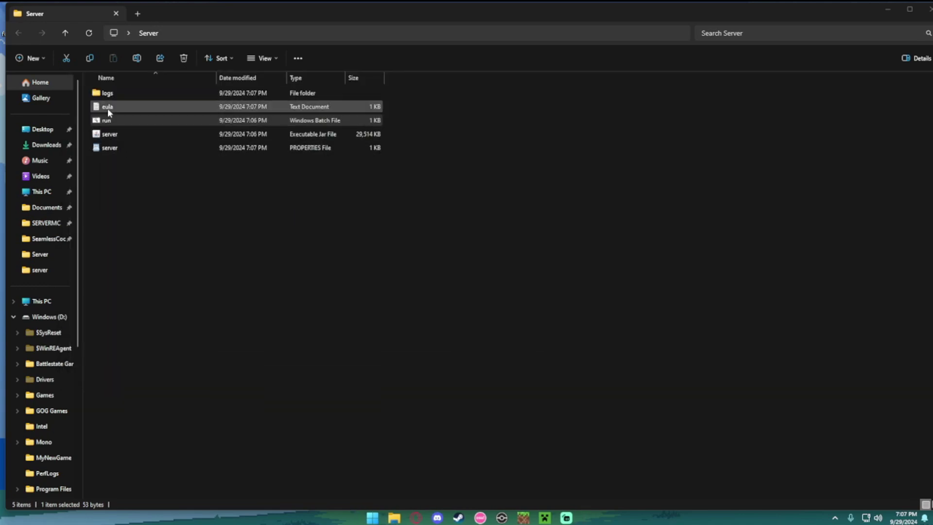
Accept the EULA by setting eula=true in the Server folder's eula text file, then save and close it.
double_click(108, 108)
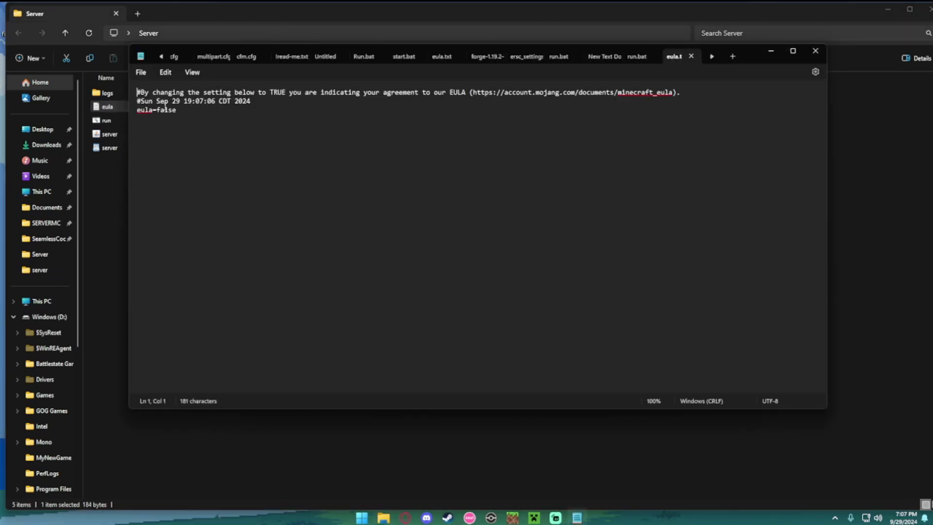
double_click(165, 110)
type("true")
left_click(141, 72)
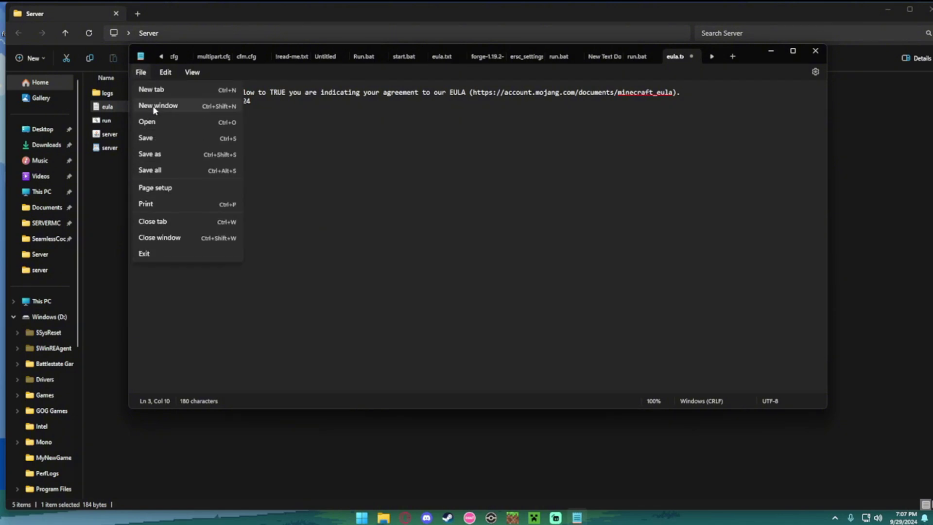
left_click(167, 135)
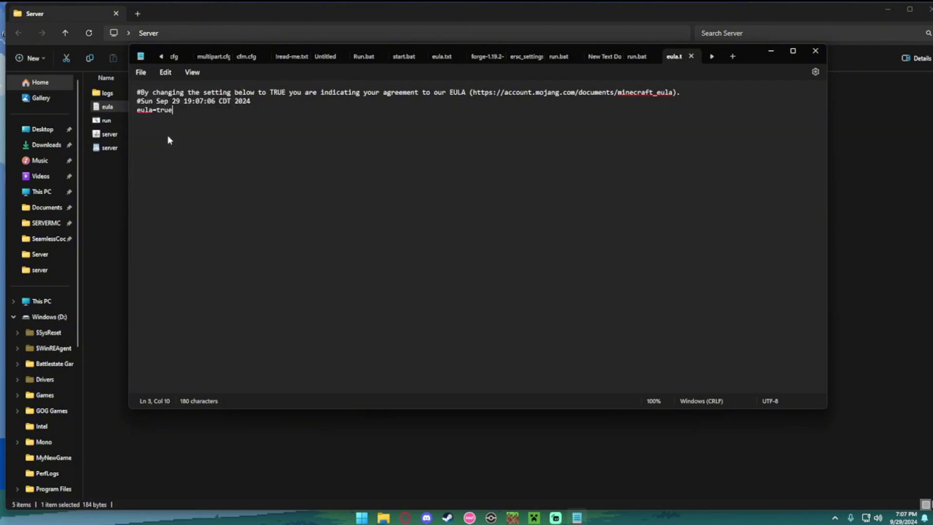
left_click(815, 51)
Start the server with the run batch file to generate the world, then shut it down with the stop command.
double_click(115, 124)
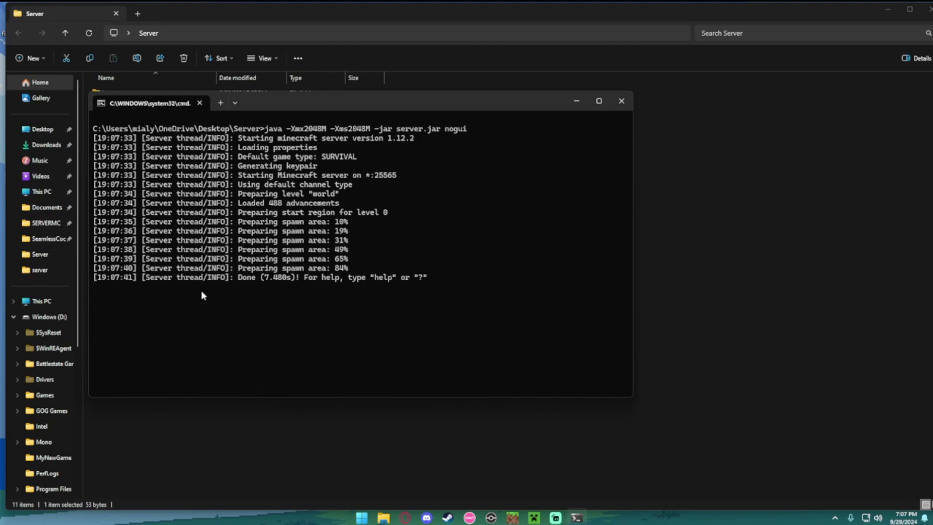
type("stop")
key("Return")
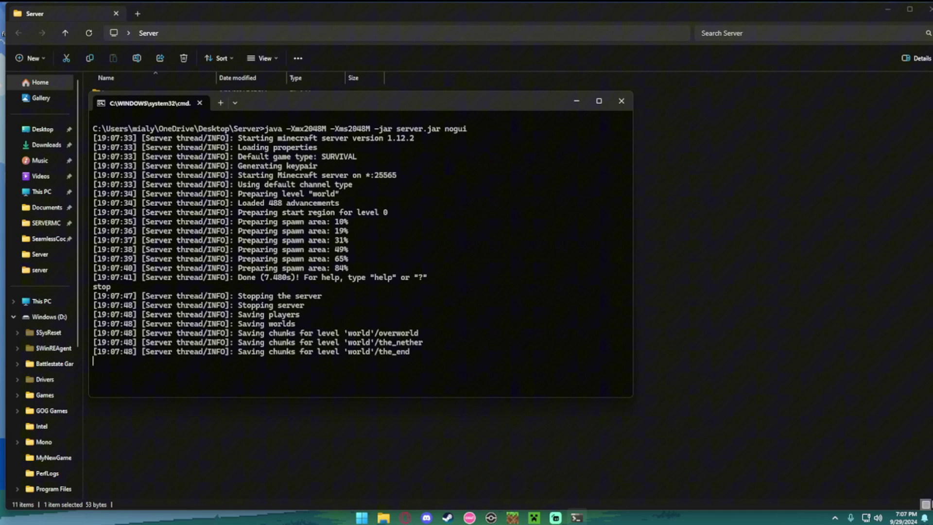
key("Return")
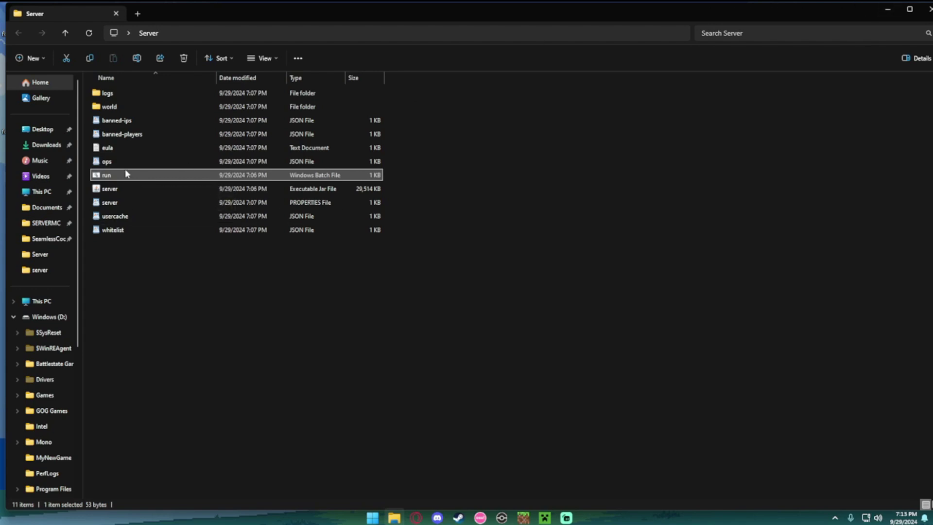
left_click(144, 303)
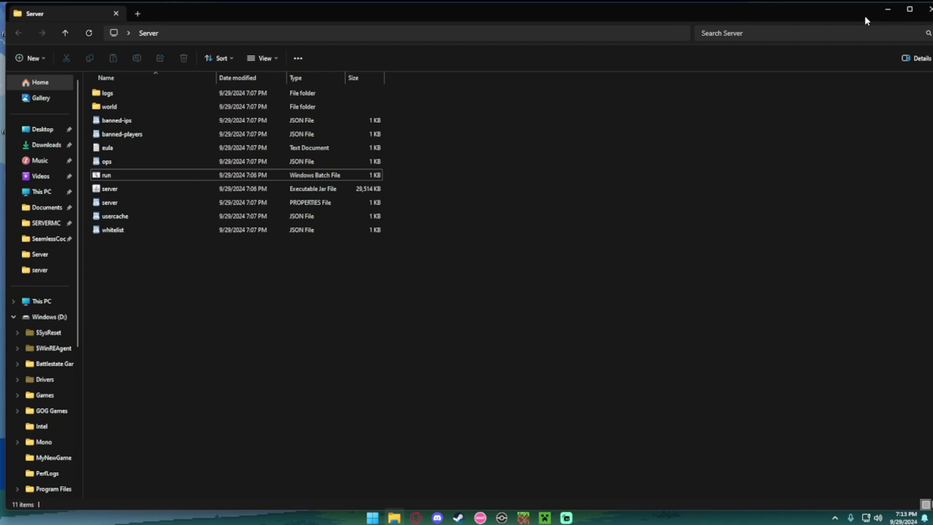
Move the Forge 1.12.2 installer to the middle of the desktop and launch it.
left_click(887, 10)
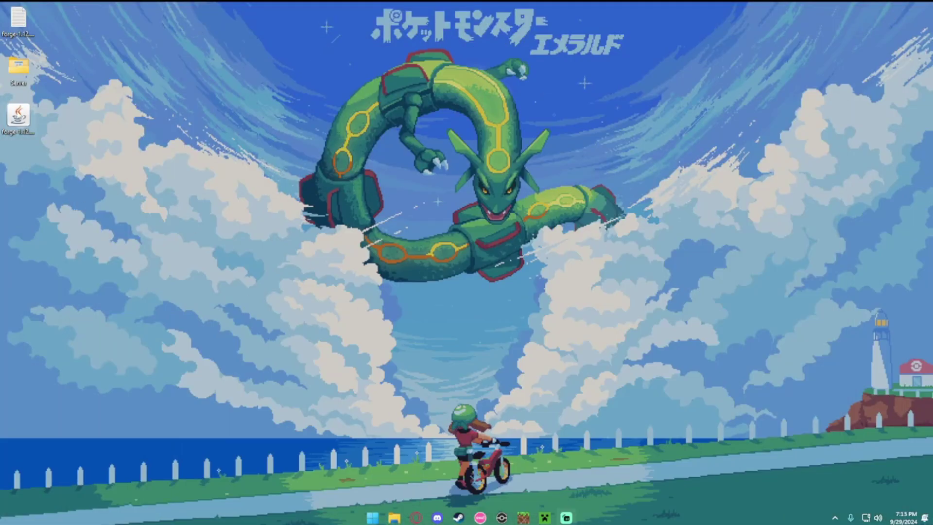
key("ctrl+v")
left_click_drag(455, 141, 466, 168)
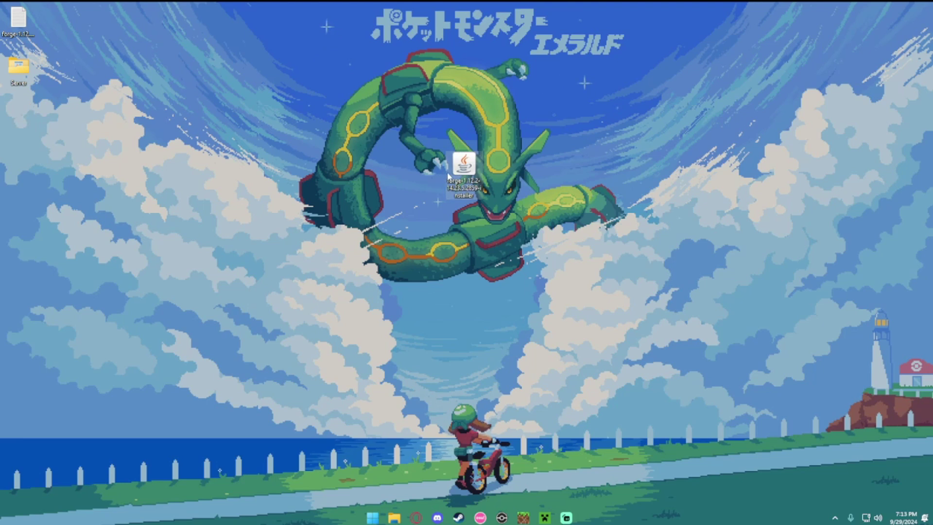
double_click(469, 170)
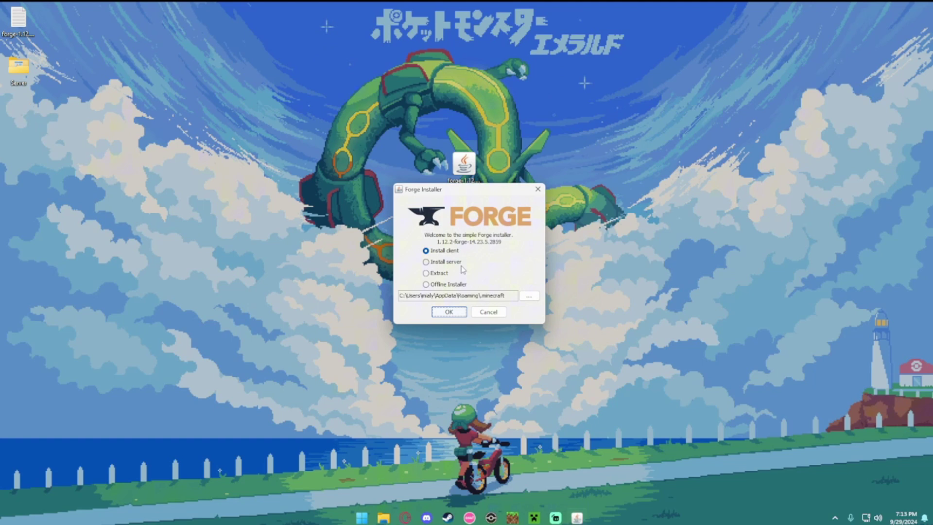
Choose Install server in the Forge installer and set the desktop's Server folder as the target directory.
left_click(434, 263)
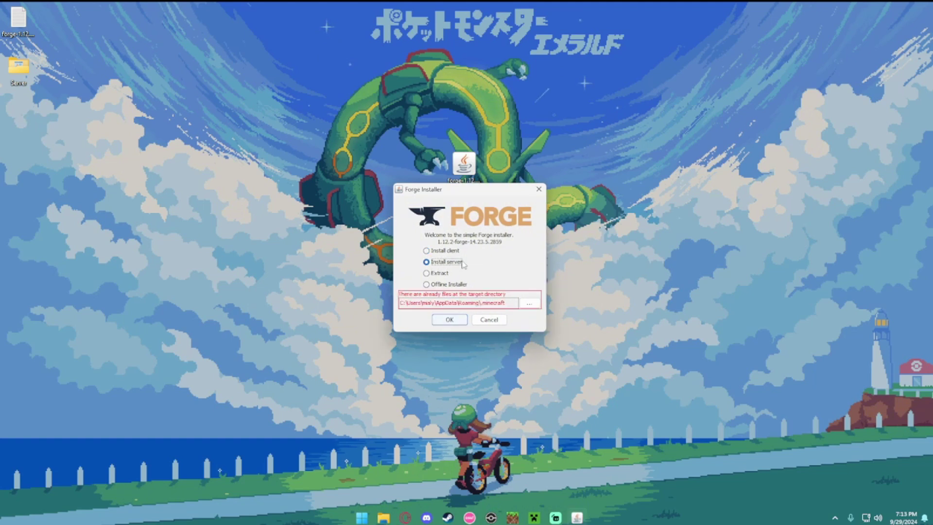
left_click(530, 305)
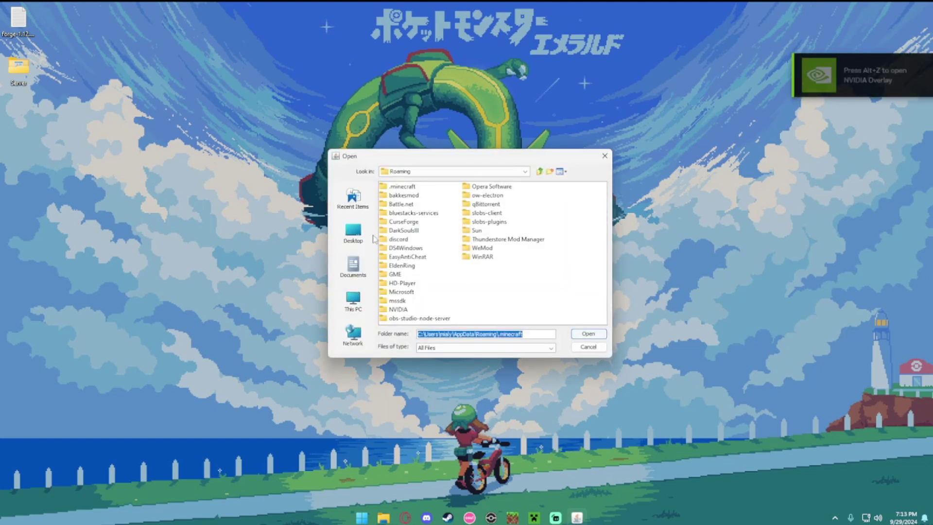
left_click(368, 235)
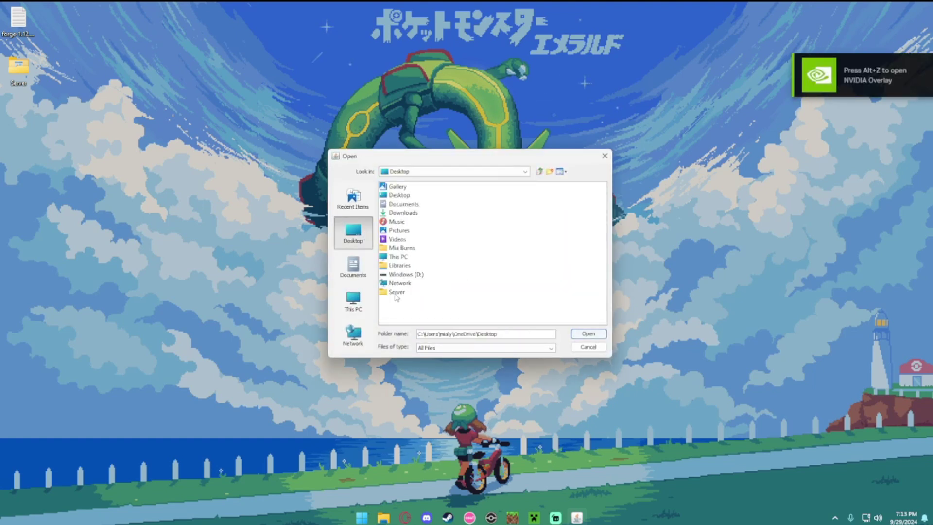
left_click(396, 292)
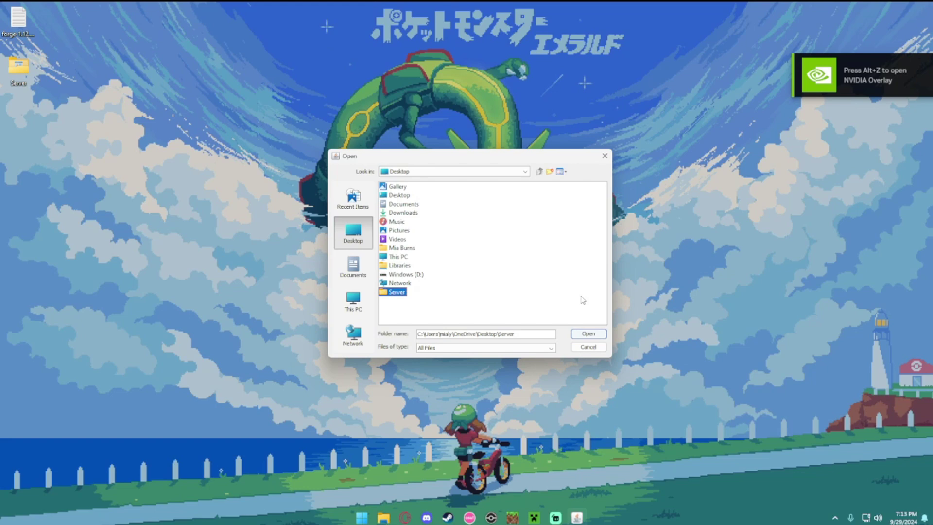
left_click(588, 334)
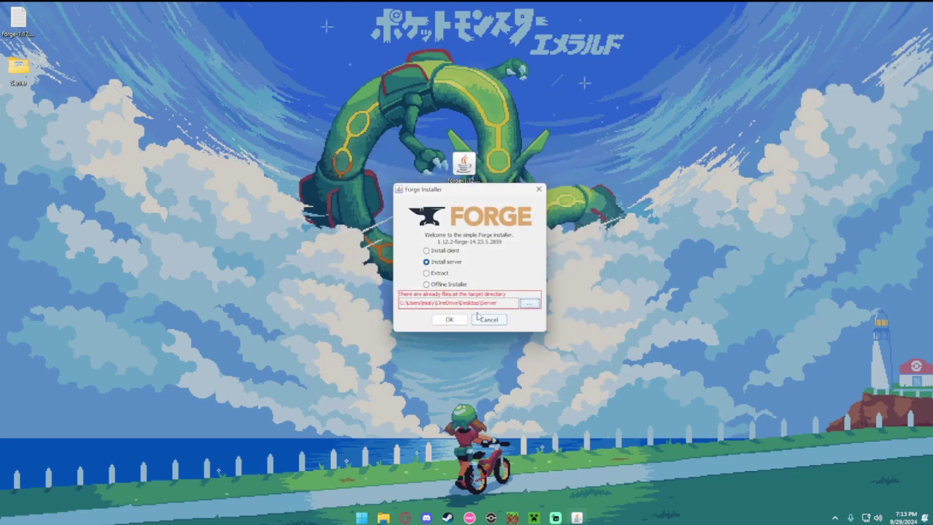
Run the Forge server installation through to completion and bring the Server folder window back up.
left_click(449, 319)
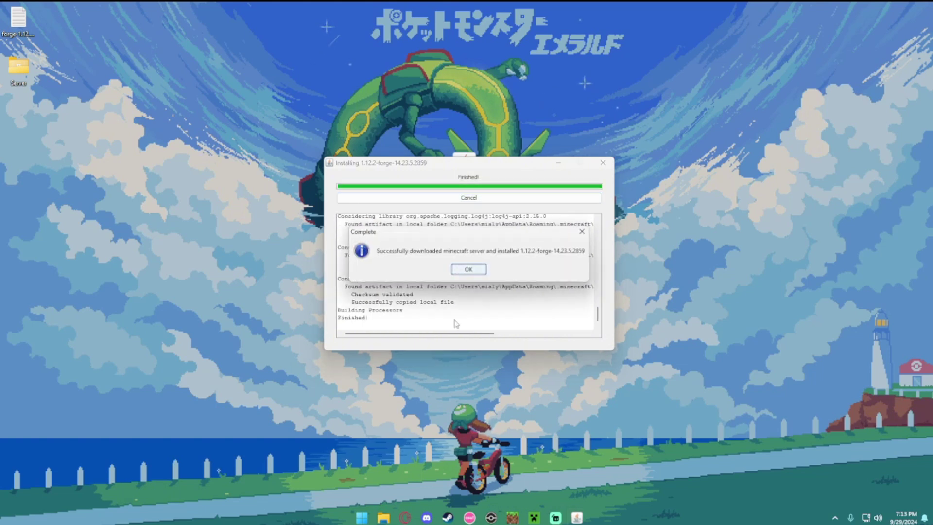
left_click(468, 270)
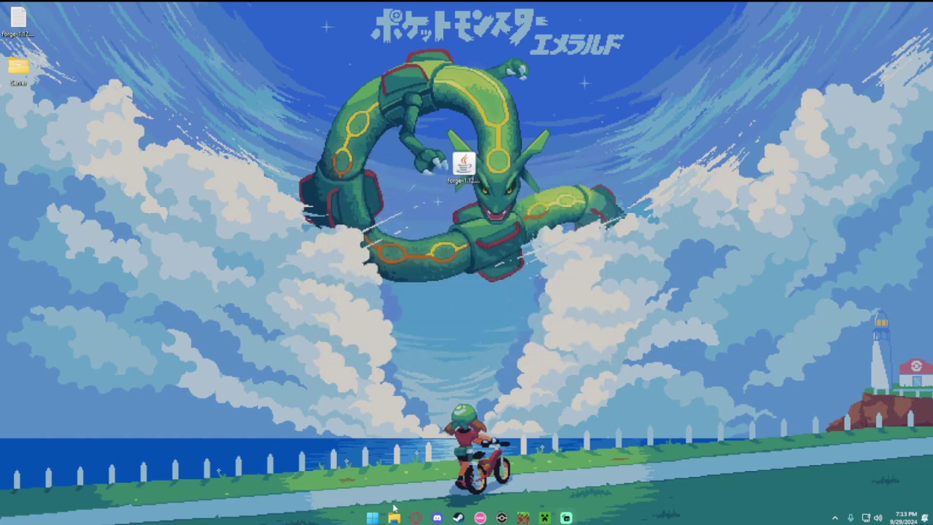
left_click(394, 514)
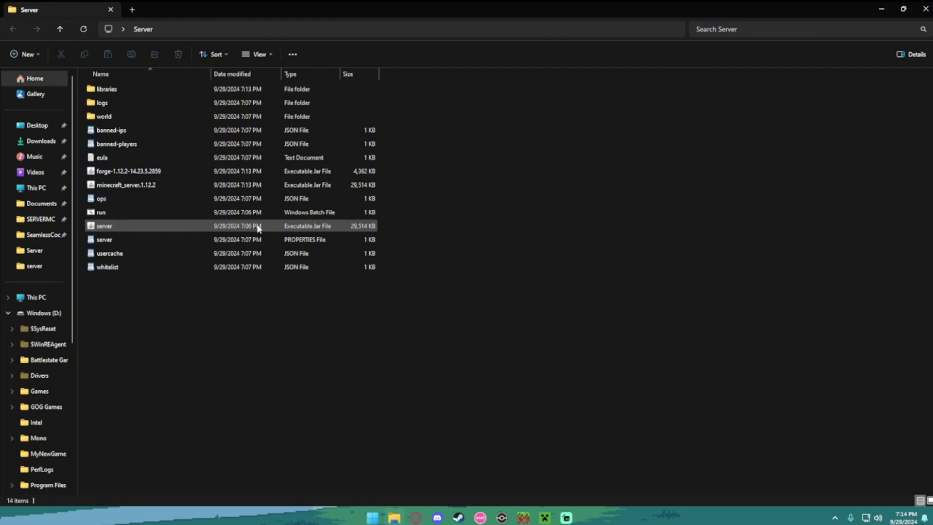
Delete the server jar file from the Server folder and rename the forge-1.12.2-14.23.5.2859 jar to forge.
right_click(100, 230)
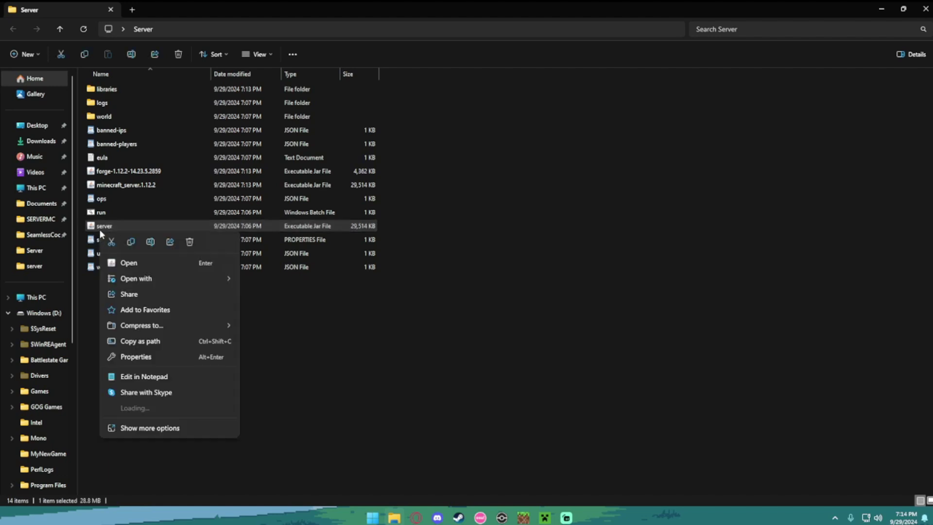
left_click(189, 241)
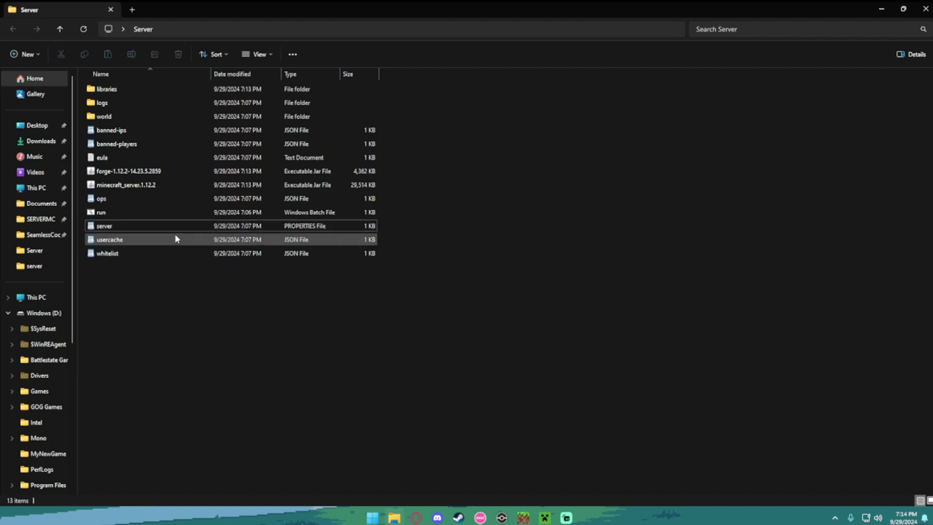
right_click(118, 171)
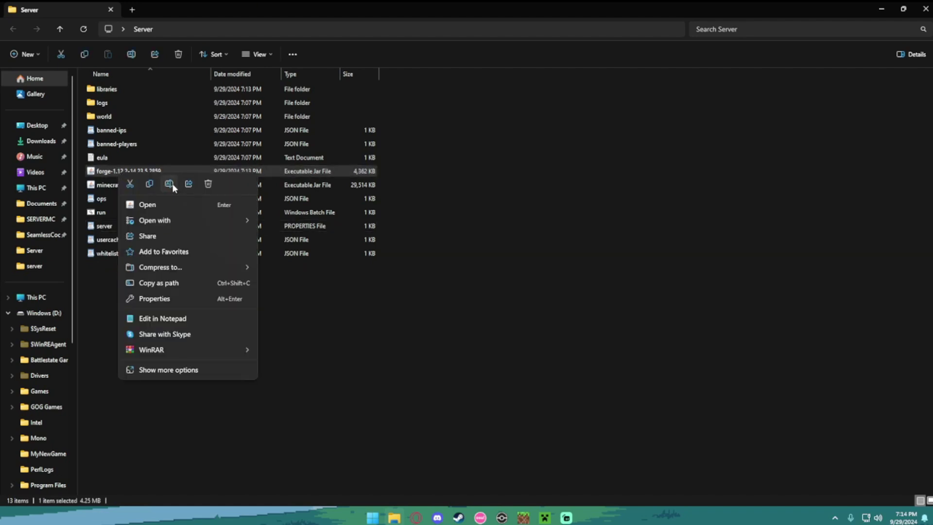
left_click(170, 184)
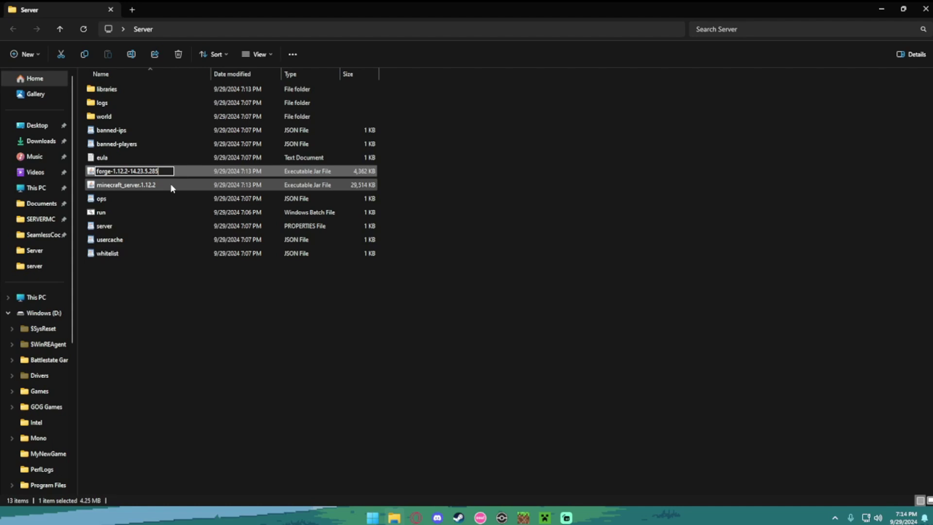
key("BackSpace")
key("BackSpace")
key("BackSpace")
key("BackSpace")
key("BackSpace")
key("BackSpace")
key("BackSpace")
key("BackSpace")
key("BackSpace")
key("BackSpace")
key("BackSpace")
key("BackSpace")
key("BackSpace")
key("BackSpace")
key("BackSpace")
key("BackSpace")
key("BackSpace")
key("BackSpace")
key("BackSpace")
key("Return")
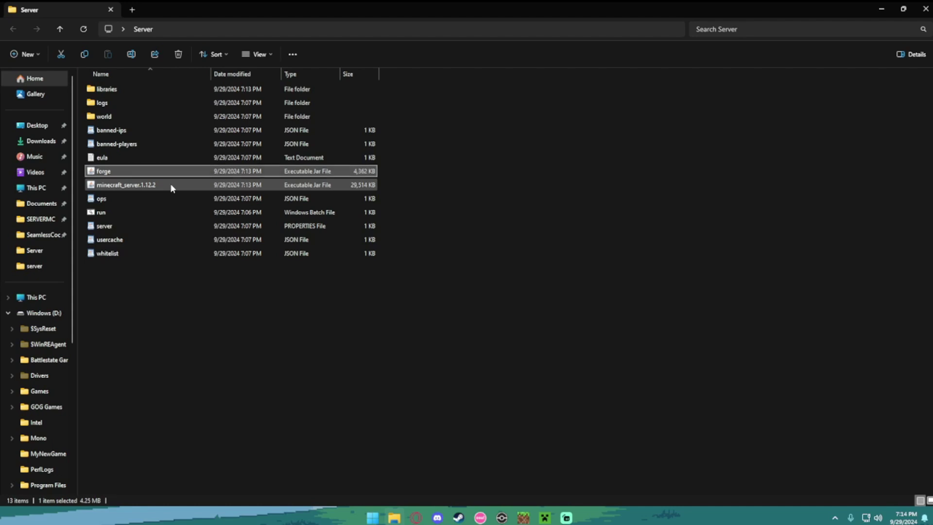
Edit the run batch file in Notepad so it launches forge.jar instead of server.jar, save it and close the editor.
right_click(103, 215)
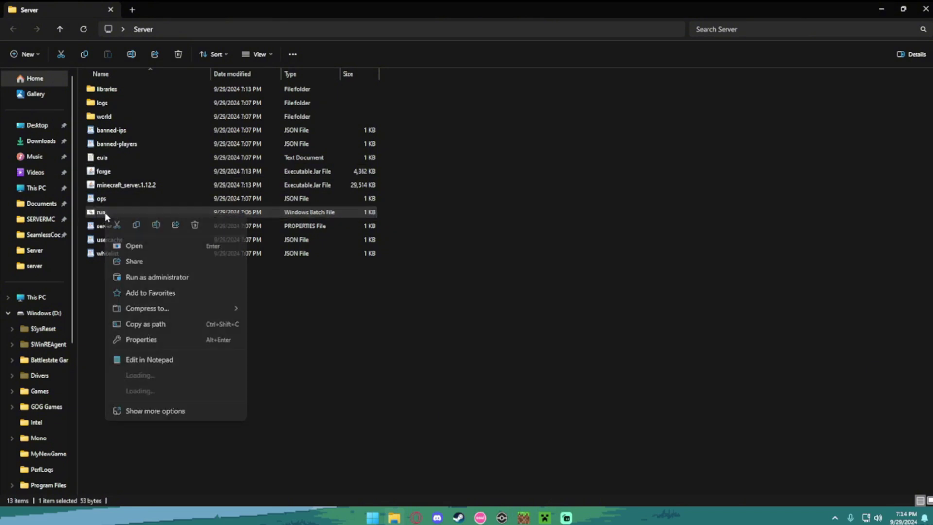
left_click(151, 363)
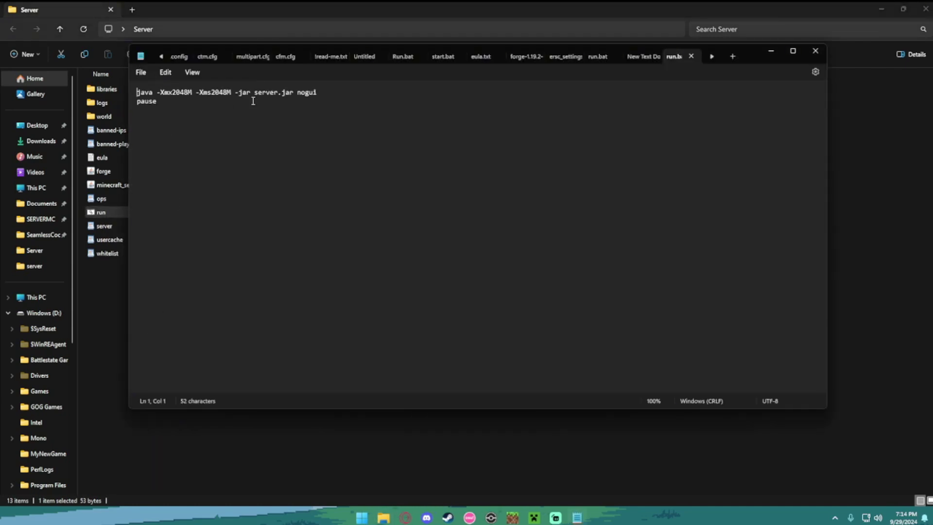
left_click_drag(255, 92, 274, 95)
type("forge")
left_click(139, 76)
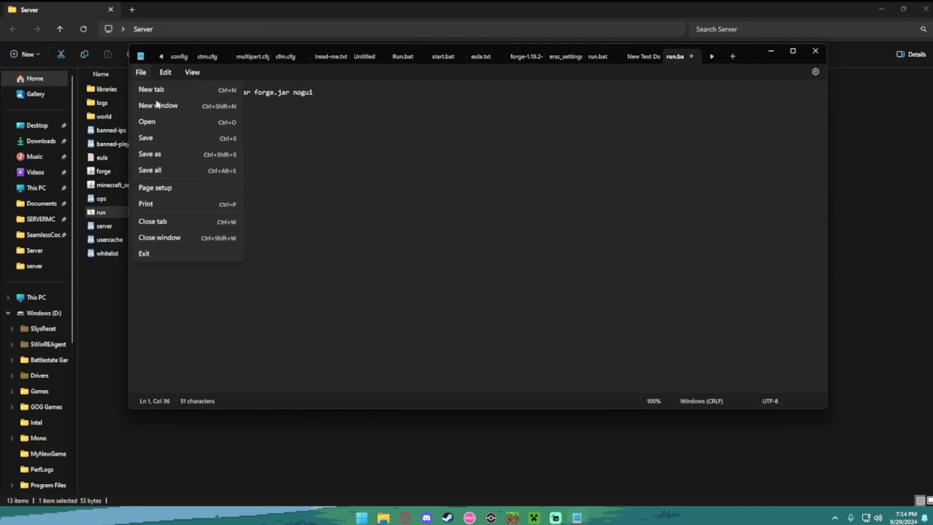
left_click(168, 141)
left_click(816, 50)
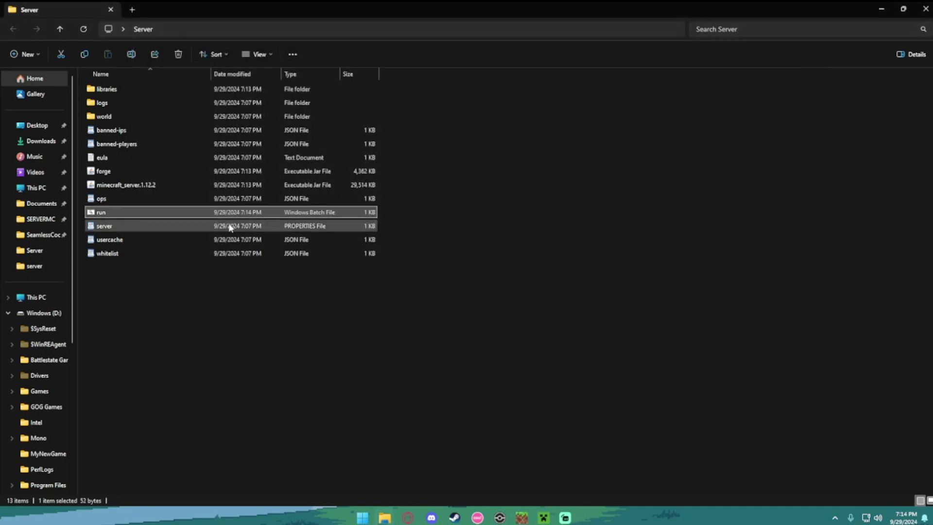
Start the Forge server with the run batch file, shut it down with the stop command and close the console.
double_click(105, 216)
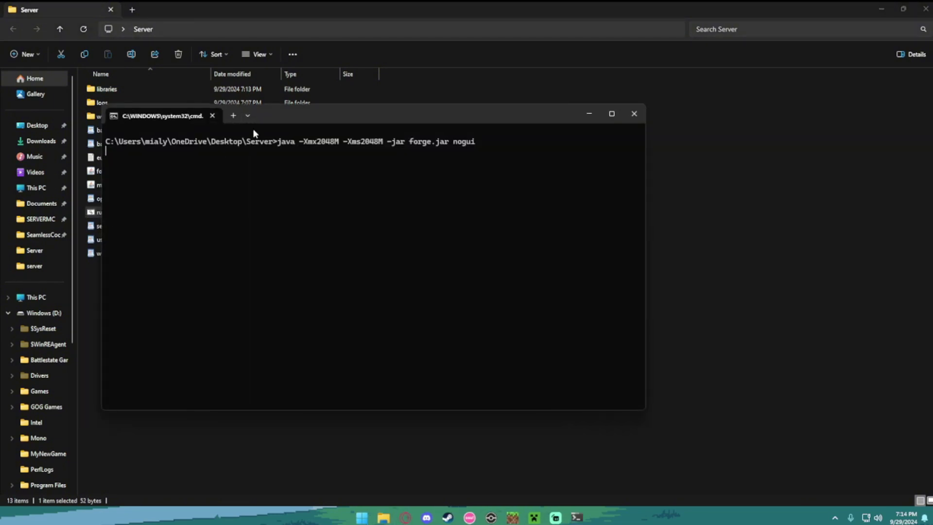
left_click_drag(528, 128, 549, 113)
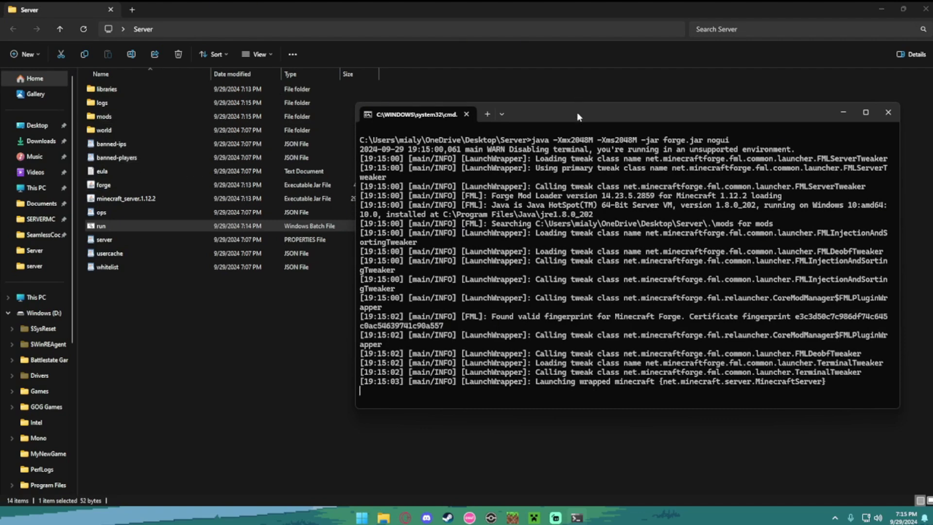
left_click_drag(577, 117, 428, 47)
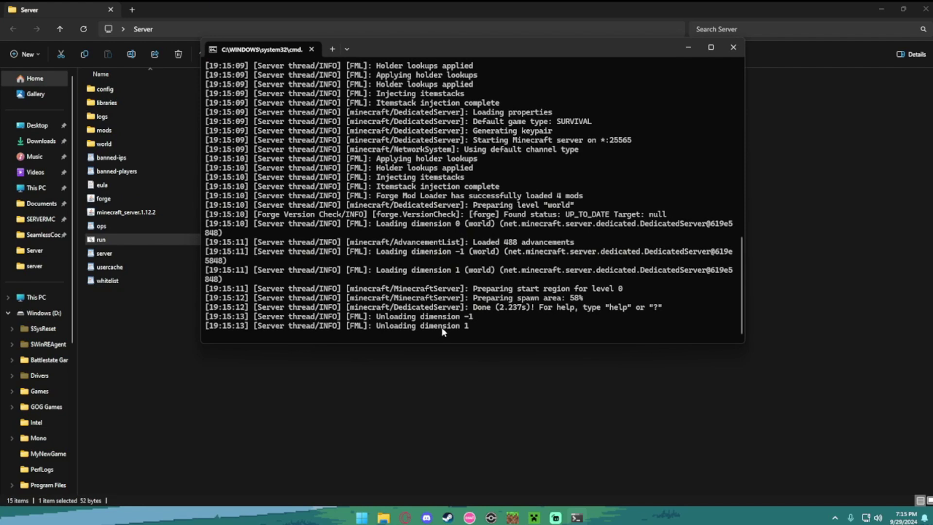
type("stop")
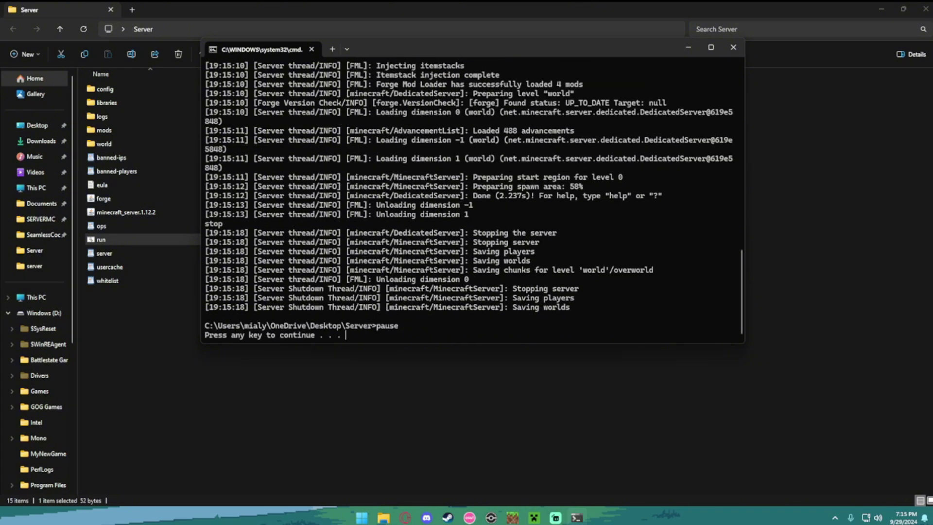
key("Return")
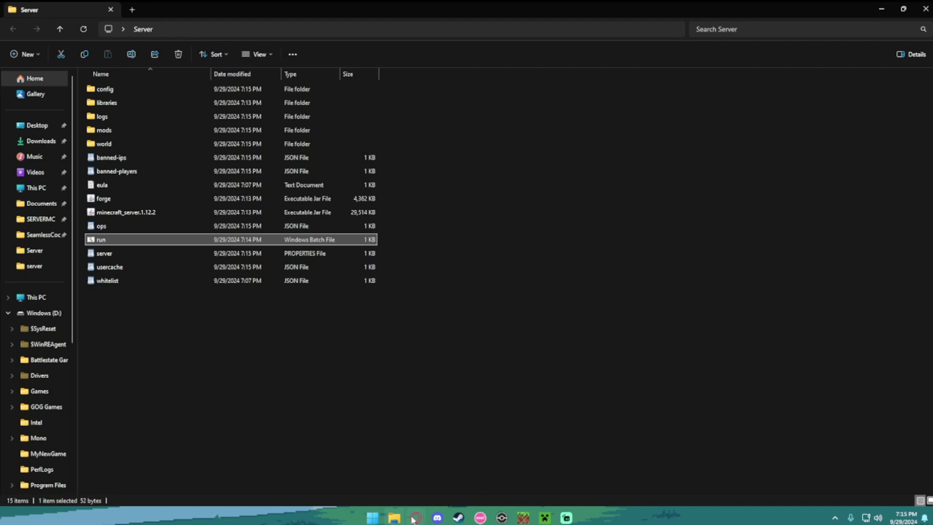
Switch to the browser's Just Enough Items (JEI) page on CurseForge and filter its files by game version 1.12.2.
mouse_move(412, 519)
left_click(426, 480)
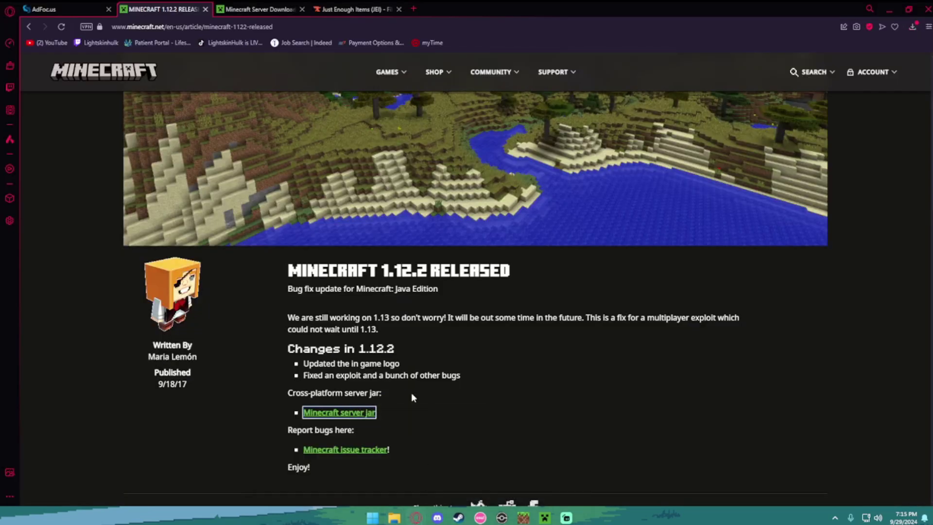
left_click(343, 9)
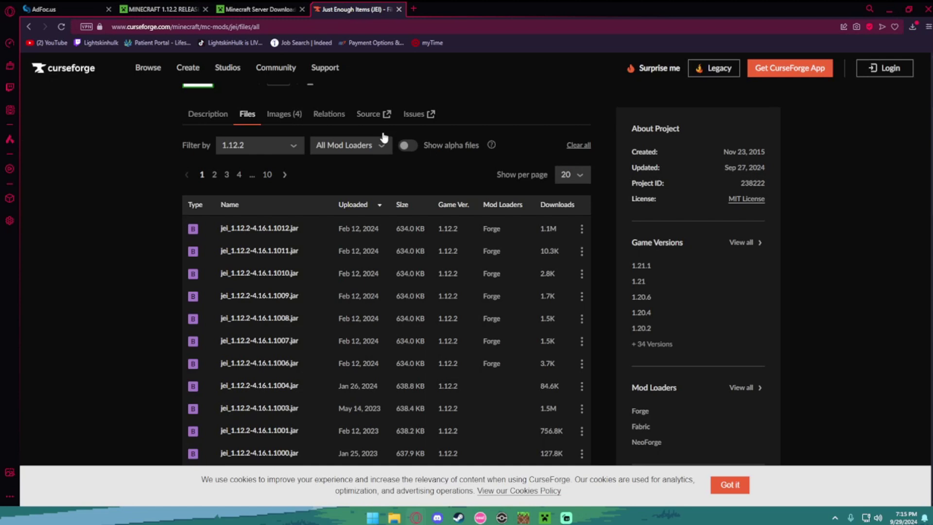
scroll(384, 138, "up", 3)
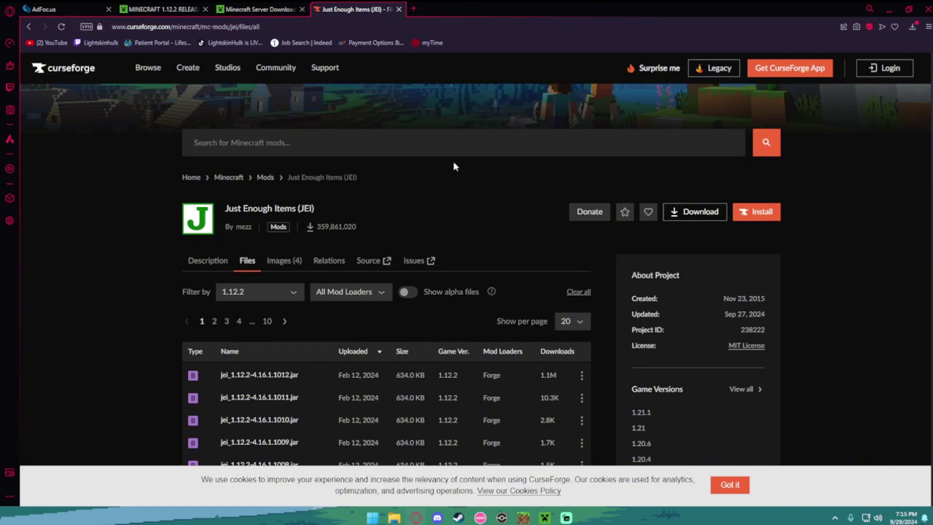
scroll(427, 215, "down", 1)
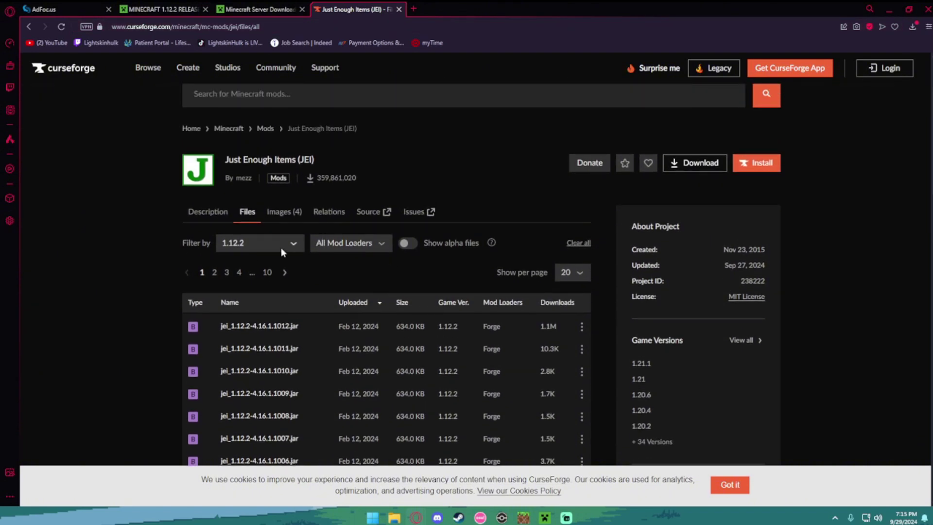
left_click(252, 245)
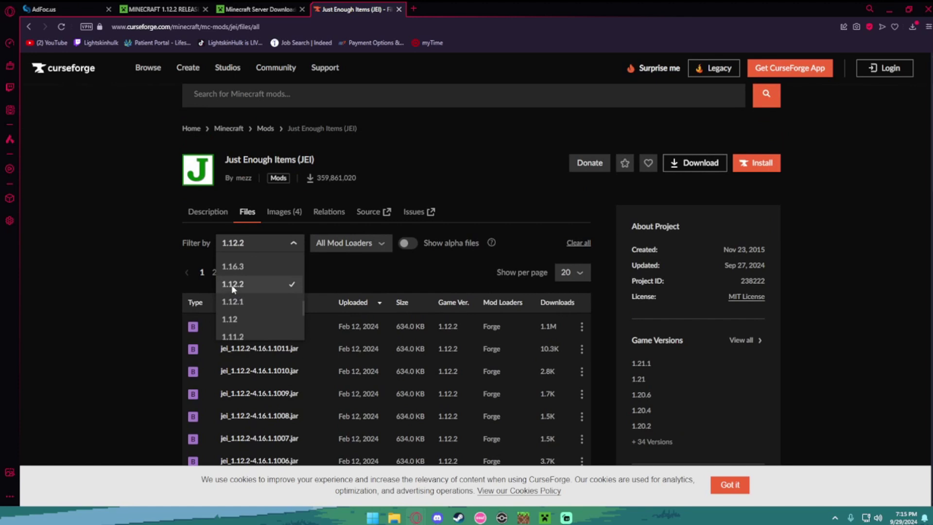
left_click(232, 286)
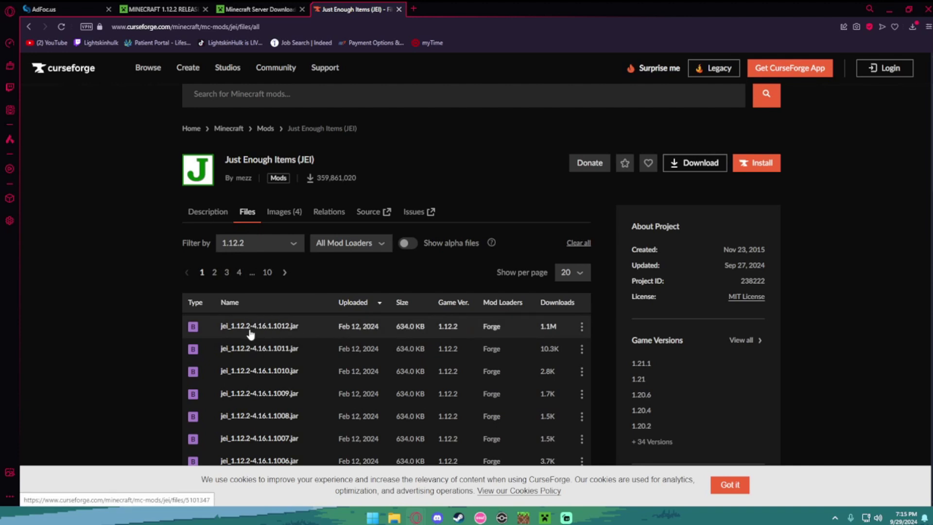
left_click_drag(227, 161, 312, 161)
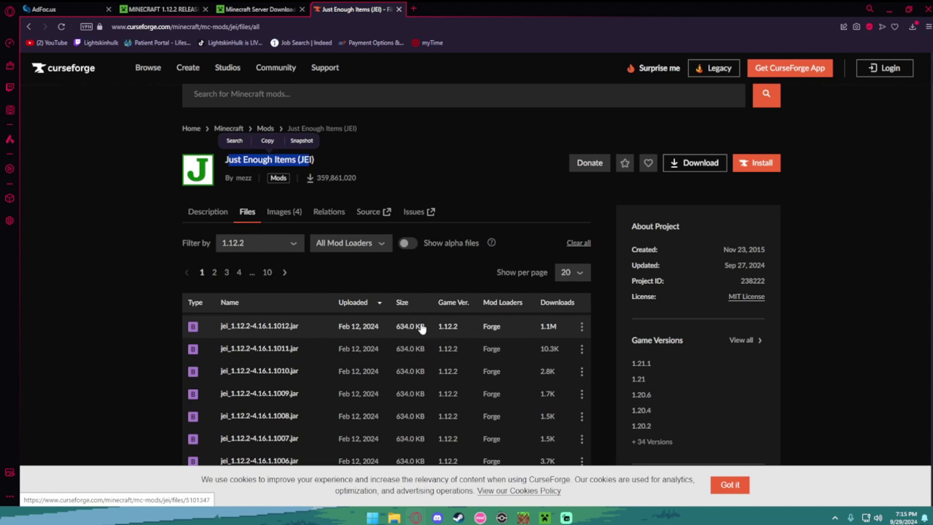
Download jei_1.12.2-4.16.1.1012.jar from its file page and save it to the Desktop.
left_click(243, 327)
scroll(378, 336, "down", 3)
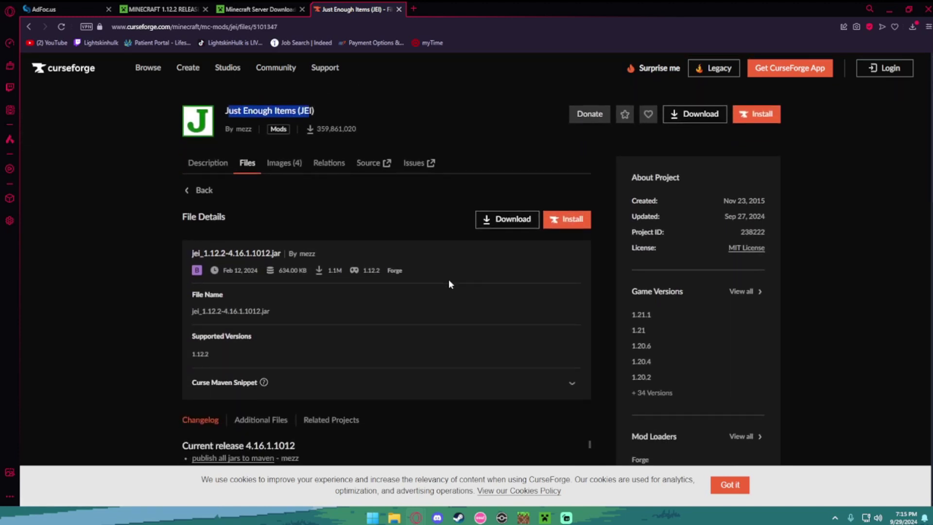
left_click(508, 221)
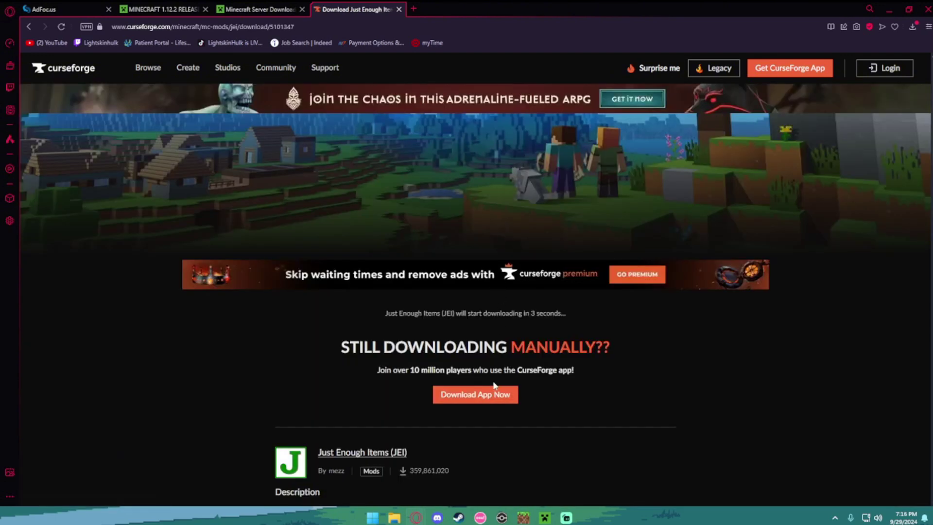
scroll(500, 368, "down", 3)
scroll(493, 294, "up", 1)
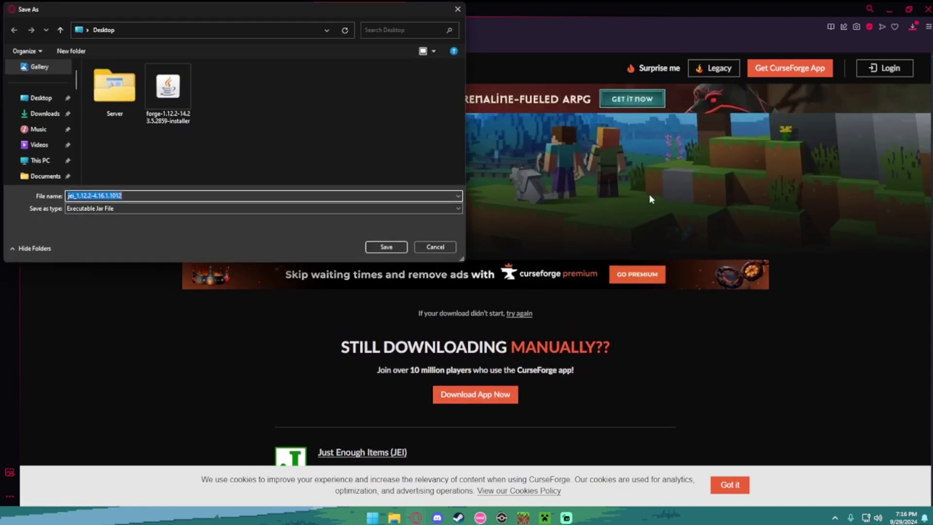
left_click(41, 99)
left_click(386, 248)
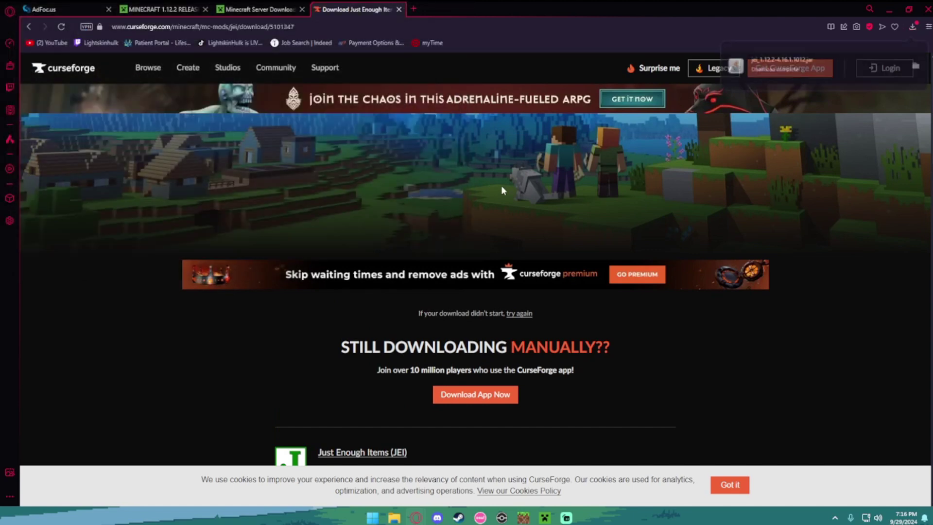
Return to the Server folder window, move the JEI jar from the desktop into the mods folder and open that folder.
left_click(890, 8)
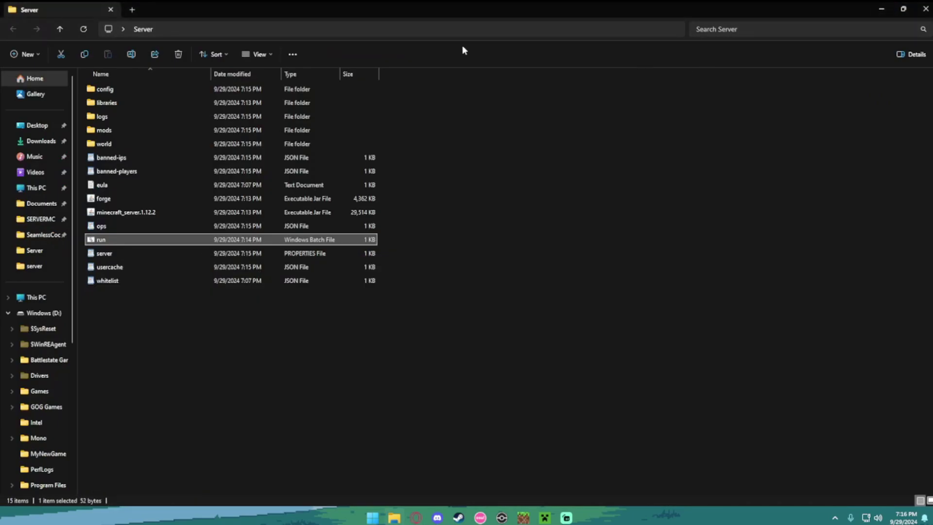
left_click_drag(285, 18, 331, 45)
left_click(17, 117)
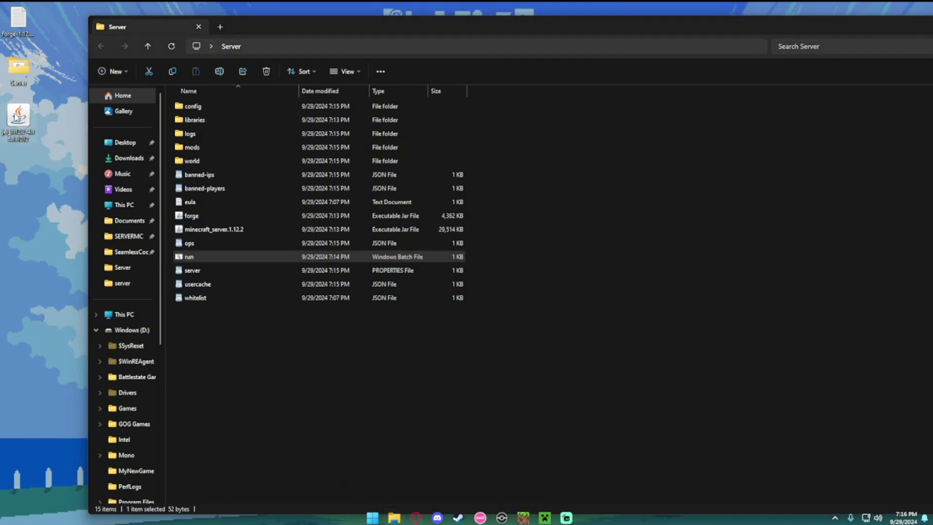
right_click(15, 117)
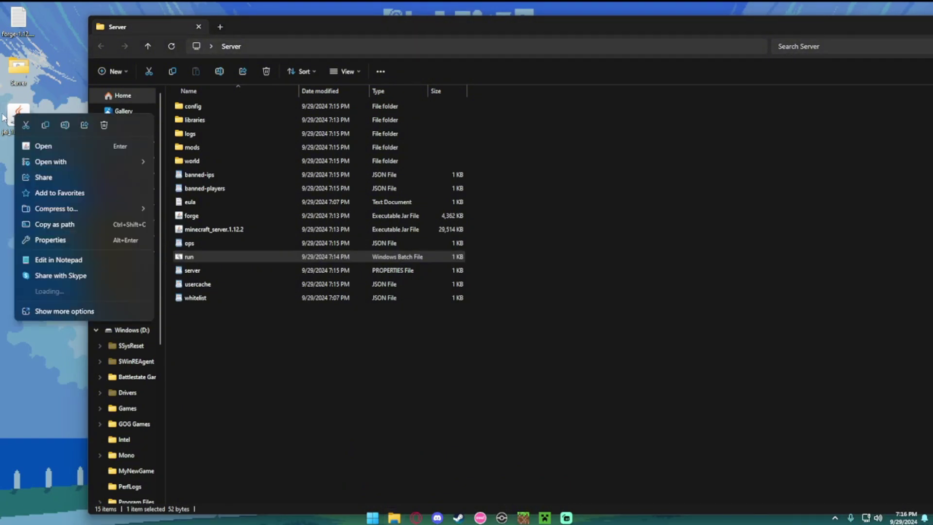
left_click_drag(4, 117, 212, 147)
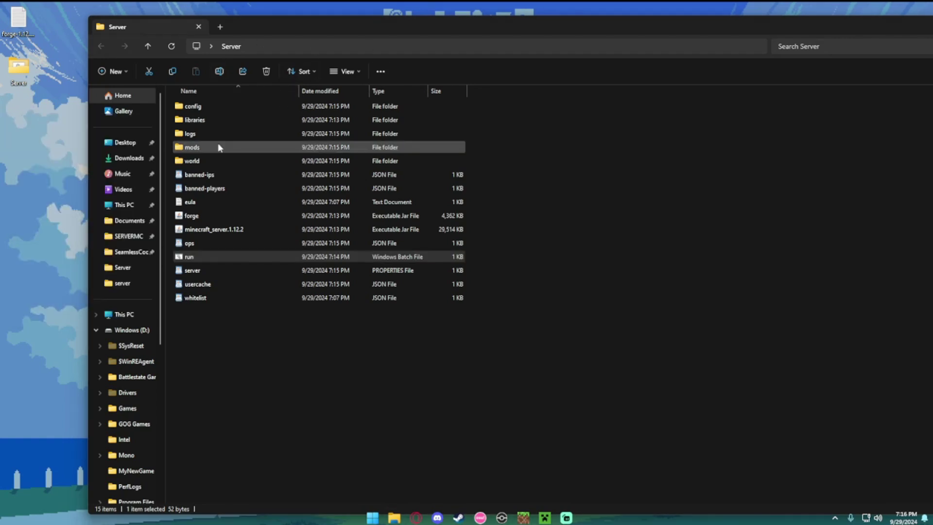
double_click(220, 147)
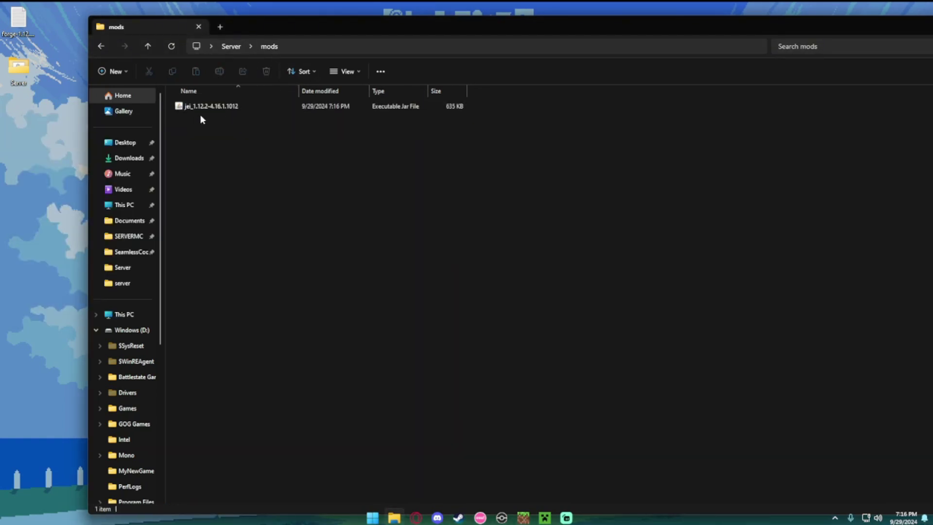
Copy the jei_1.12.2-4.16.1.1012 jar from the mods folder and minimize the folder window.
right_click(199, 108)
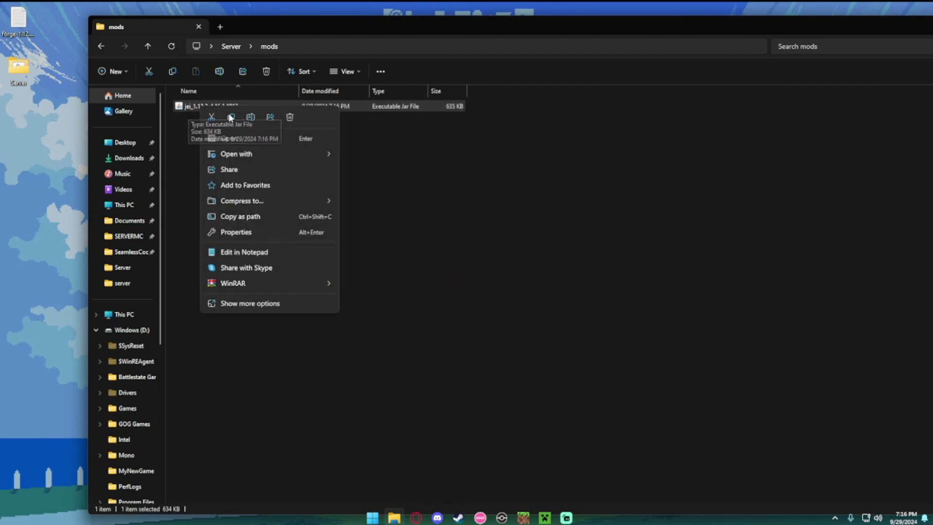
left_click(231, 117)
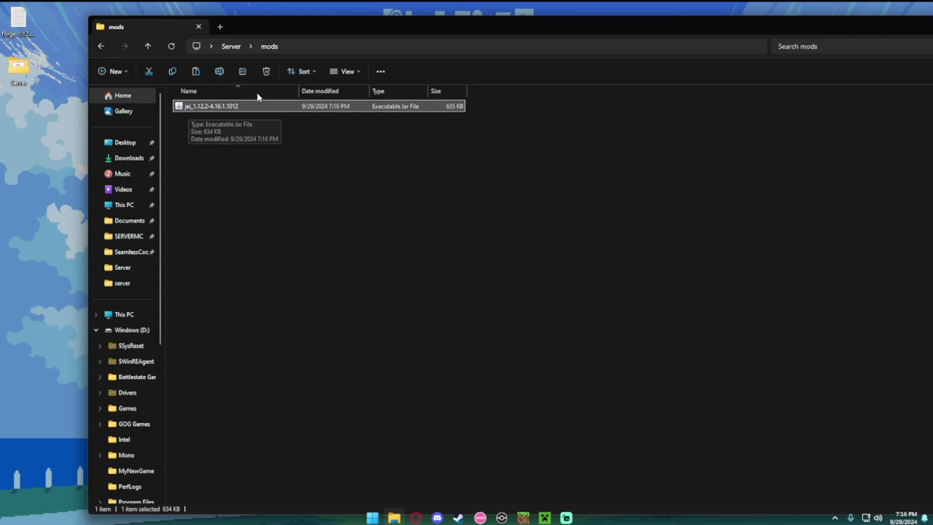
left_click_drag(602, 22, 435, 42)
left_click(709, 52)
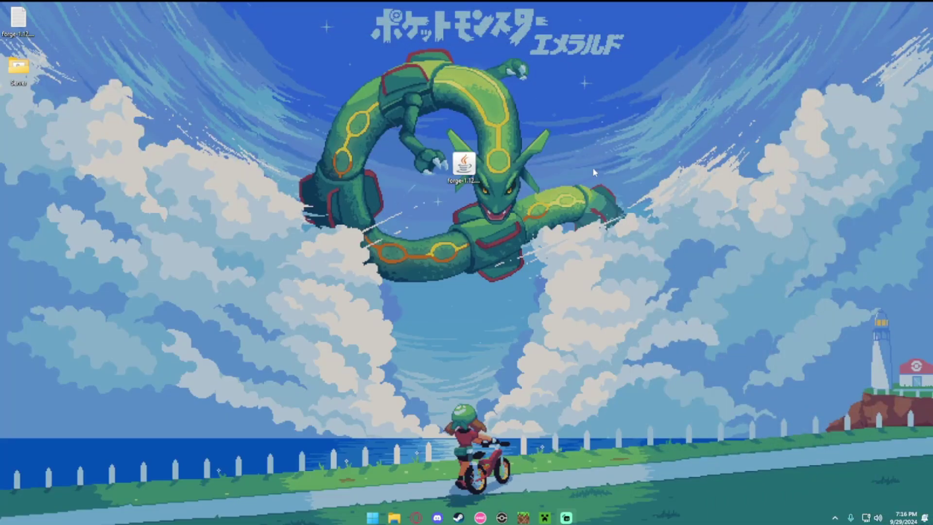
Open the Roaming application data folder by running %appdata%.
key("super+r")
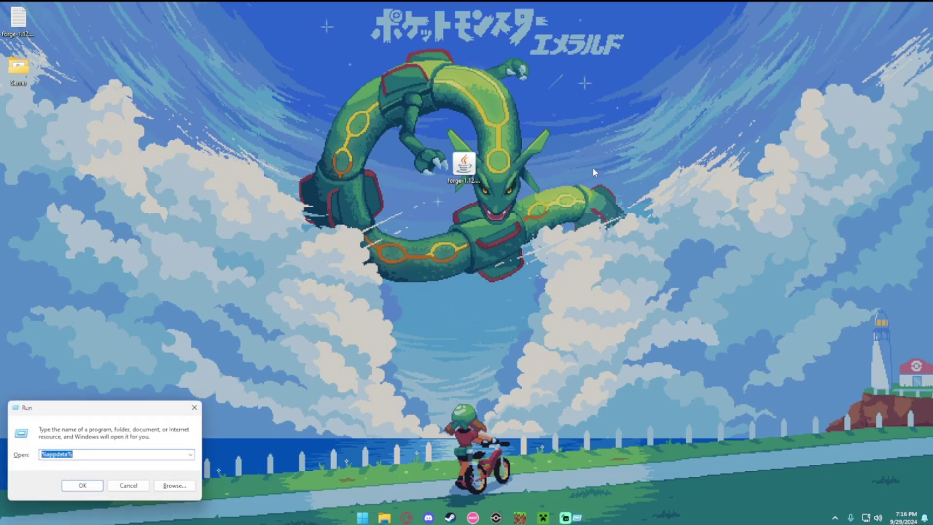
left_click_drag(91, 408, 468, 193)
left_click(456, 239)
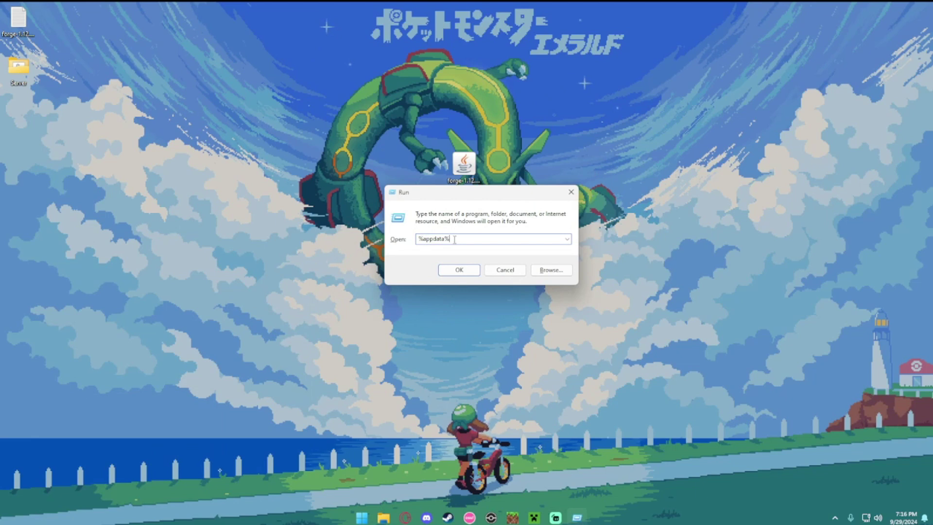
left_click(456, 272)
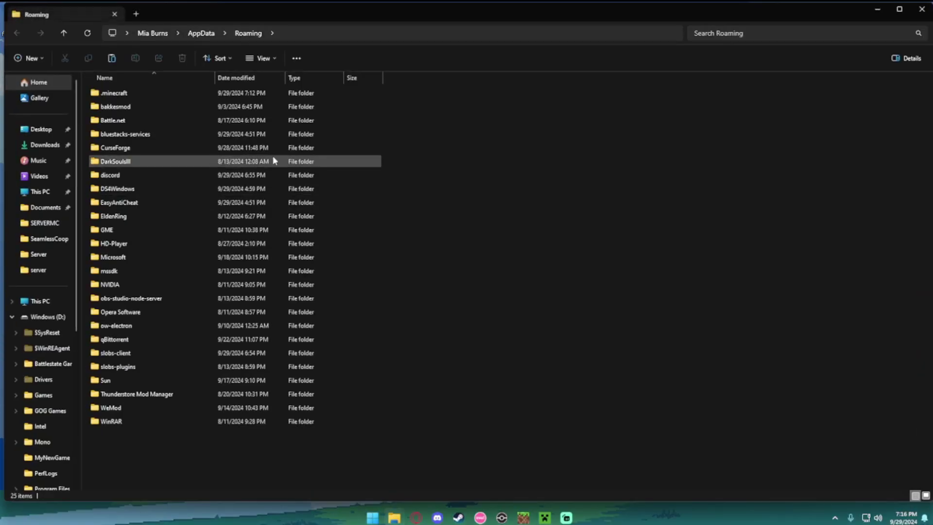
Paste the copied JEI jar into the mods folder inside .minecraft and close the folder window.
double_click(112, 93)
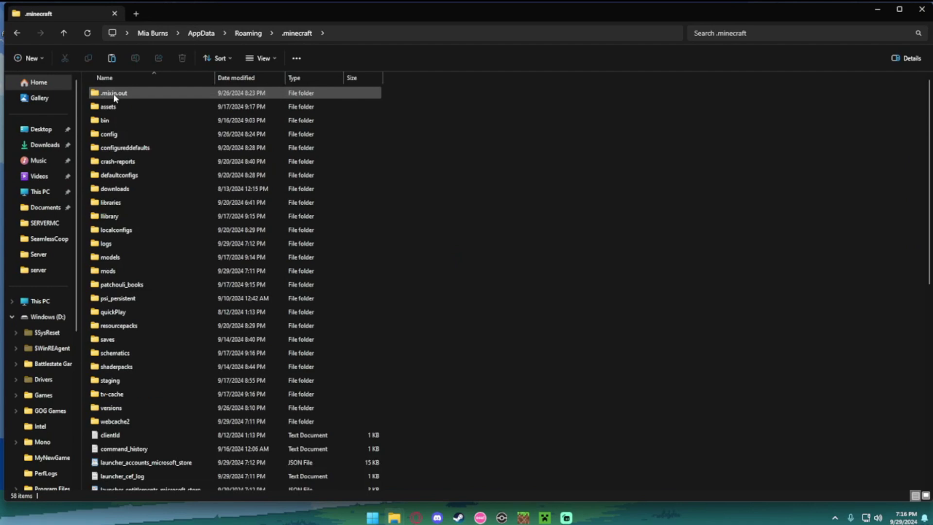
double_click(123, 271)
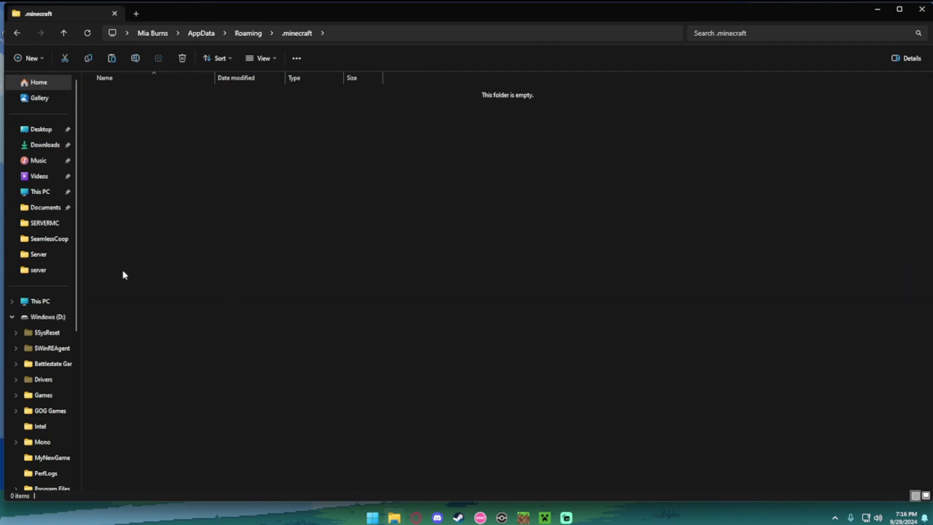
right_click(151, 118)
left_click(160, 128)
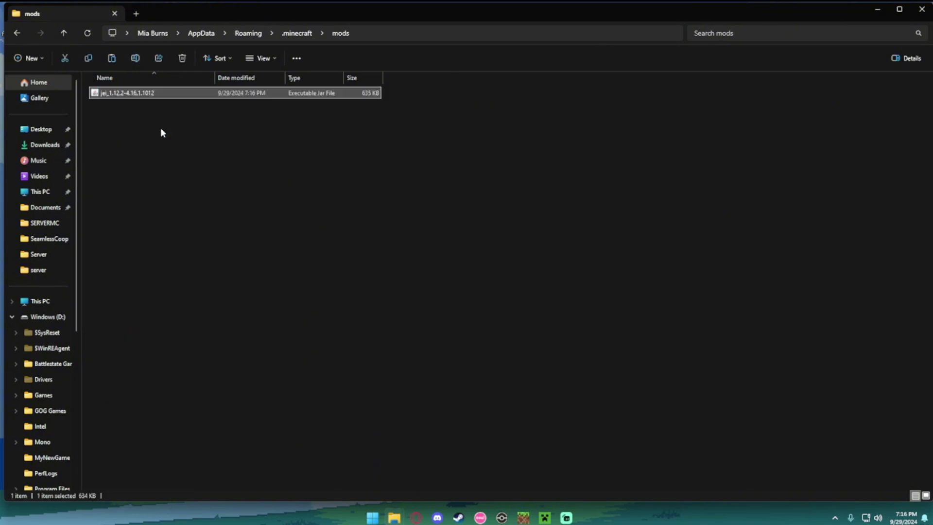
left_click(154, 140)
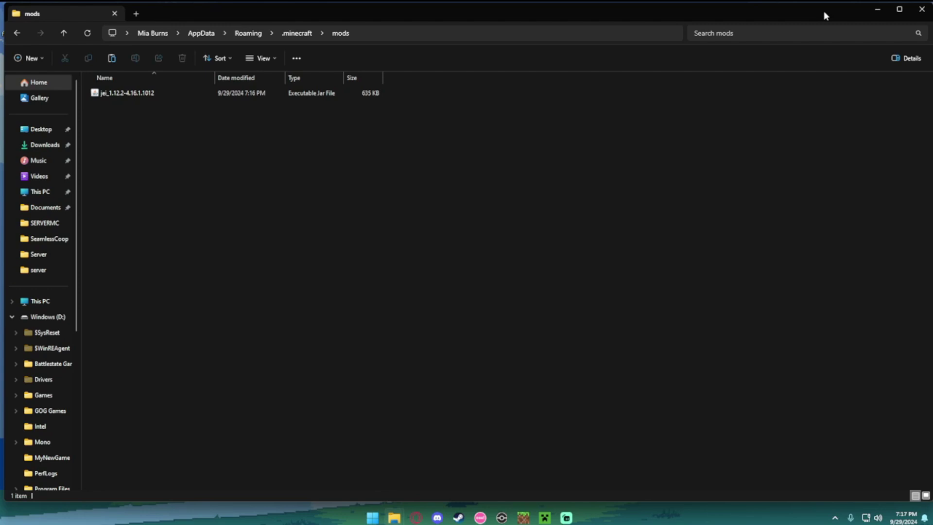
left_click(922, 9)
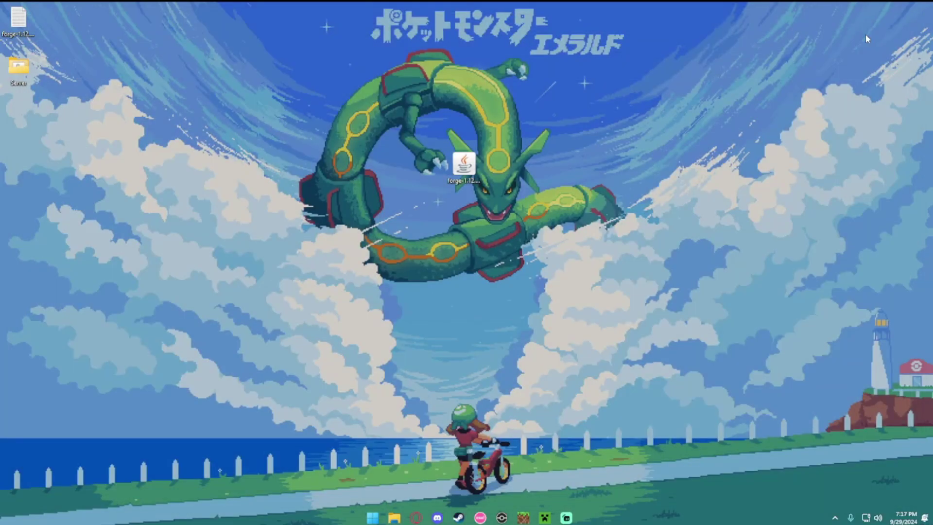
Return to the Server folder, start the server with the run batch file and minimize the folder window.
left_click(395, 519)
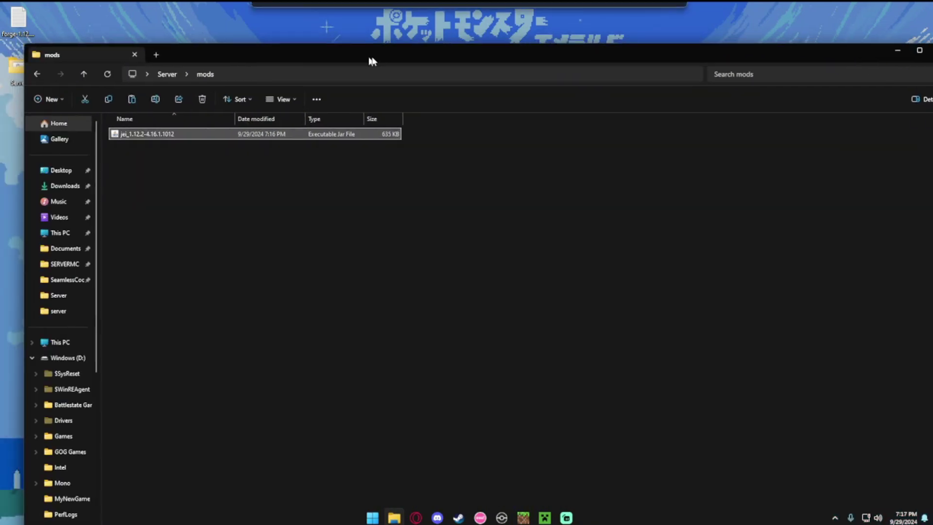
left_click(199, 74)
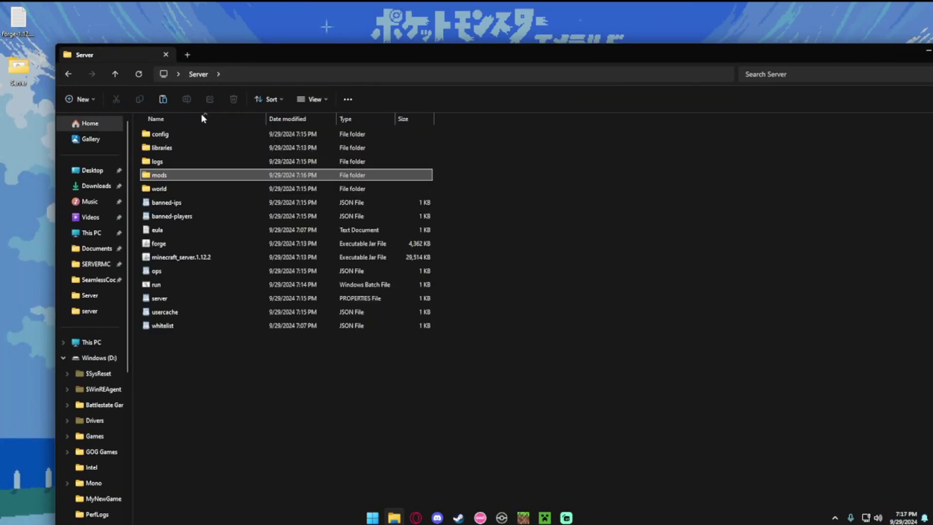
double_click(164, 288)
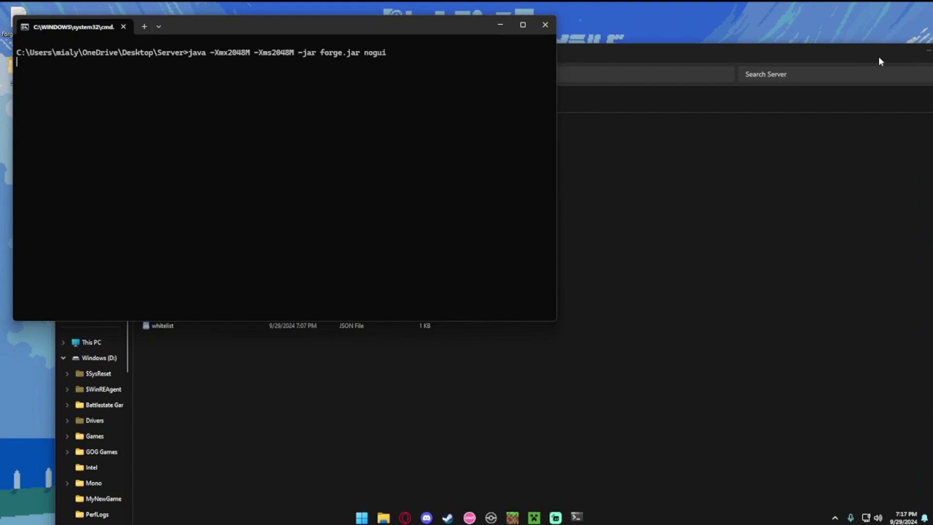
left_click(928, 50)
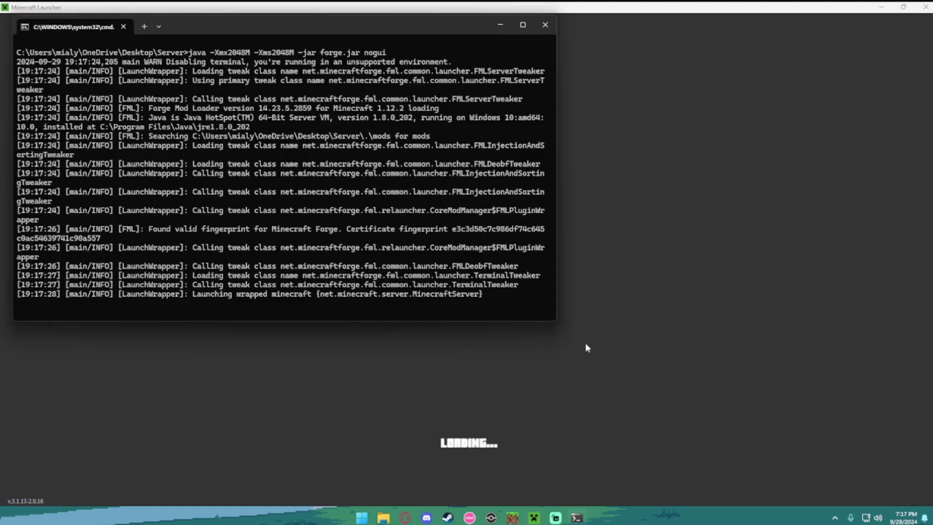
Switch to the Minecraft Launcher, launch the 1.12.2-forge-14.23.5.2859 installation and check Just Enough Items in the game's mod list.
left_click(646, 5)
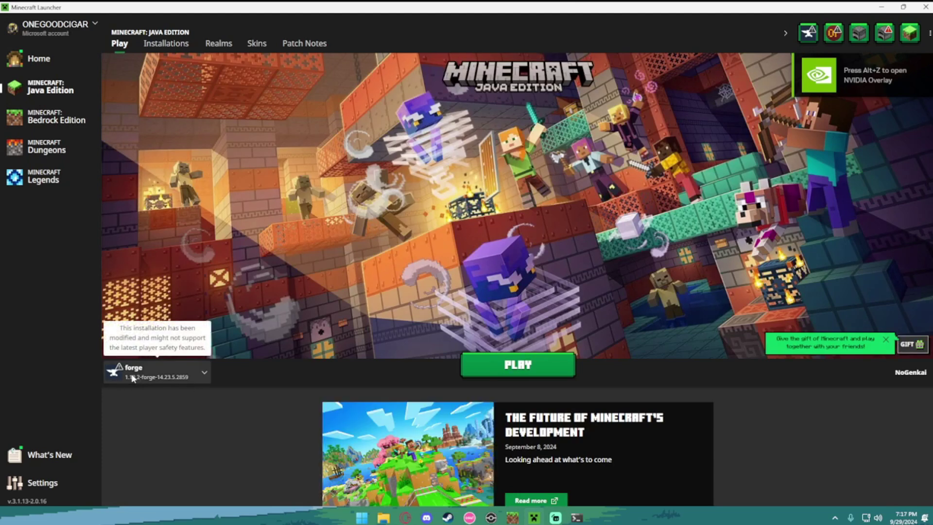
left_click(493, 375)
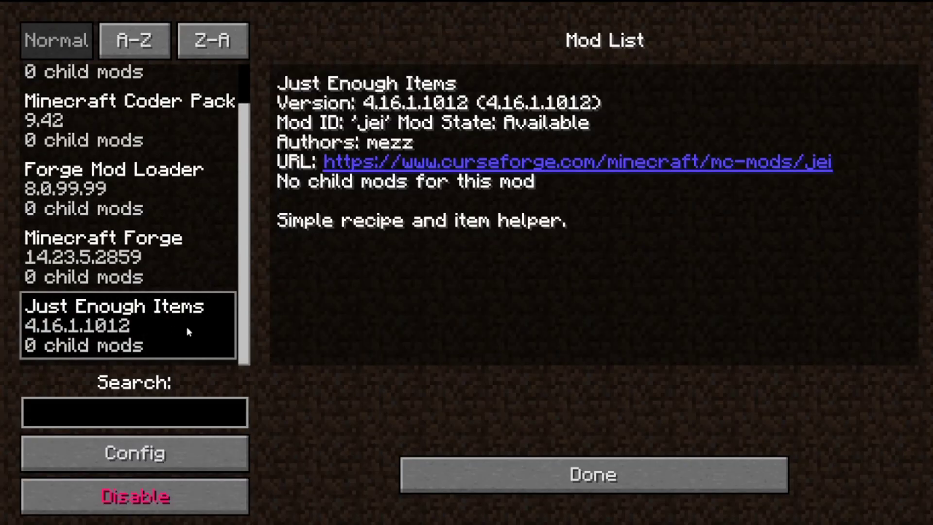
left_click(502, 486)
Add a multiplayer server named Minecraft Server with the server address 0.
left_click(462, 293)
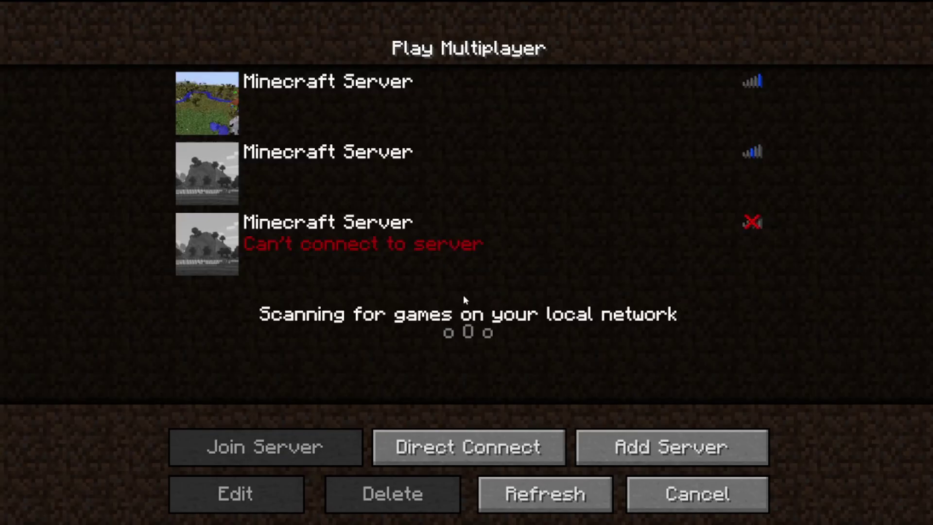
left_click(614, 445)
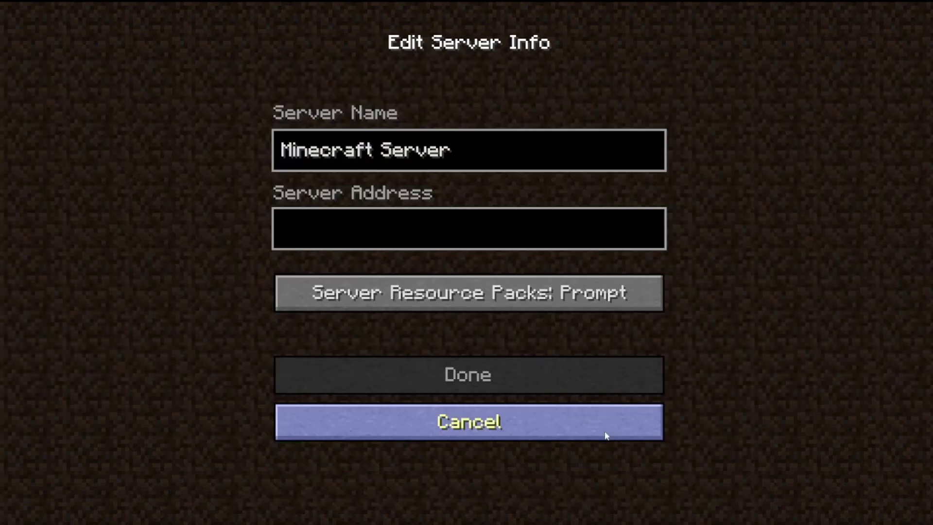
left_click(428, 234)
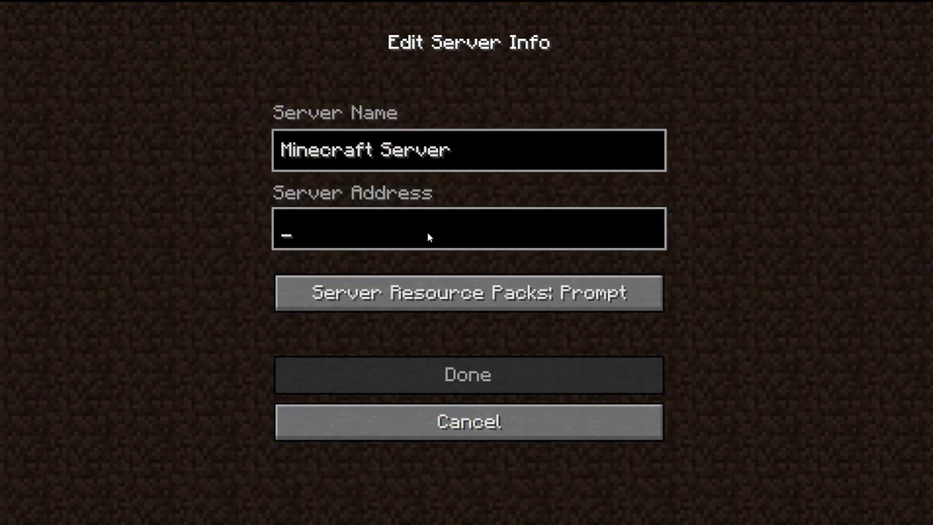
type("0")
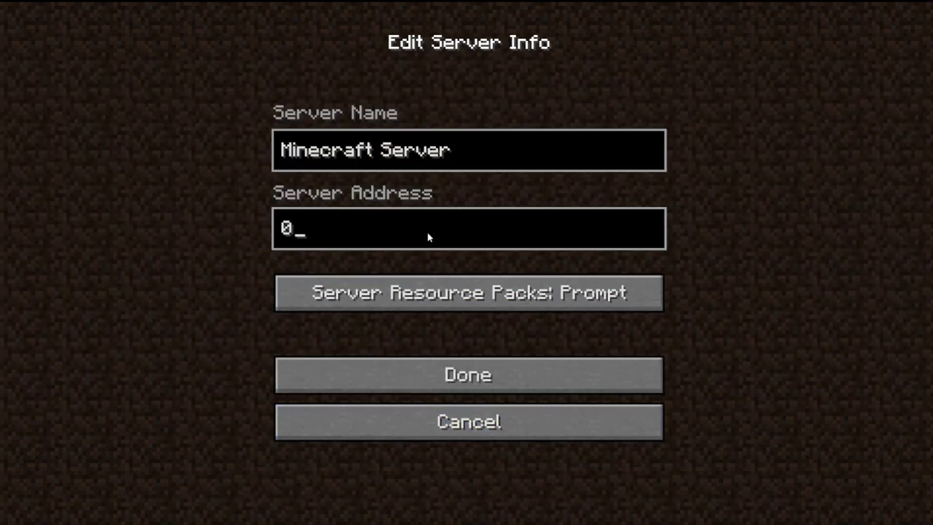
left_click(438, 370)
scroll(388, 299, "down", 2)
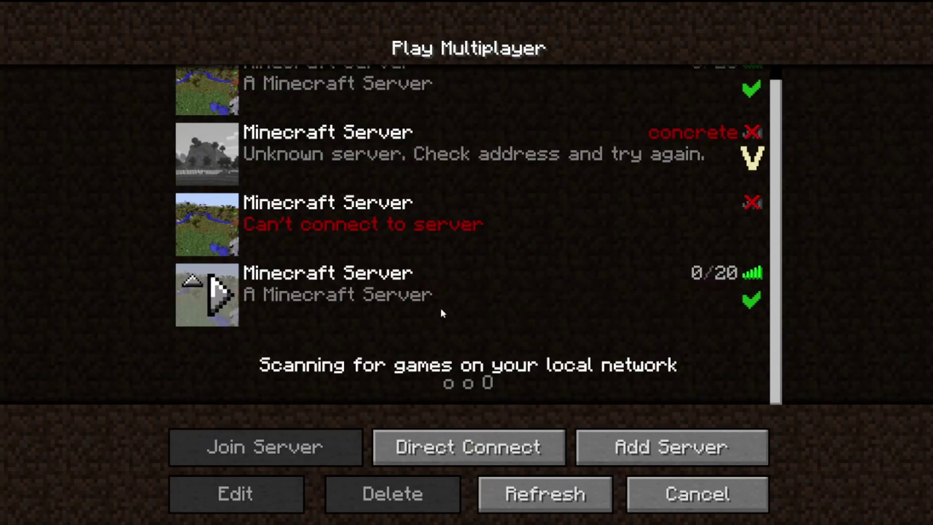
Check the mod compatibility of the newly added Minecraft Server entry and join it.
mouse_move(754, 304)
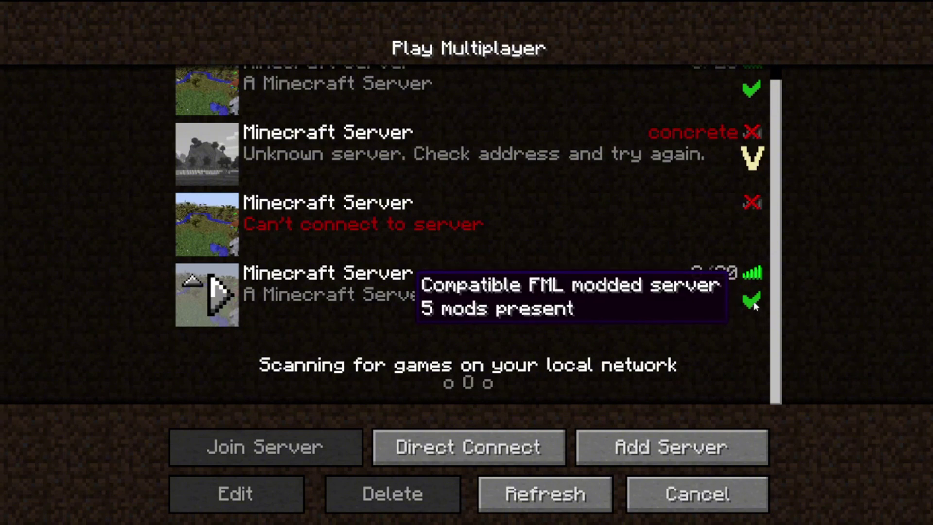
left_click(618, 310)
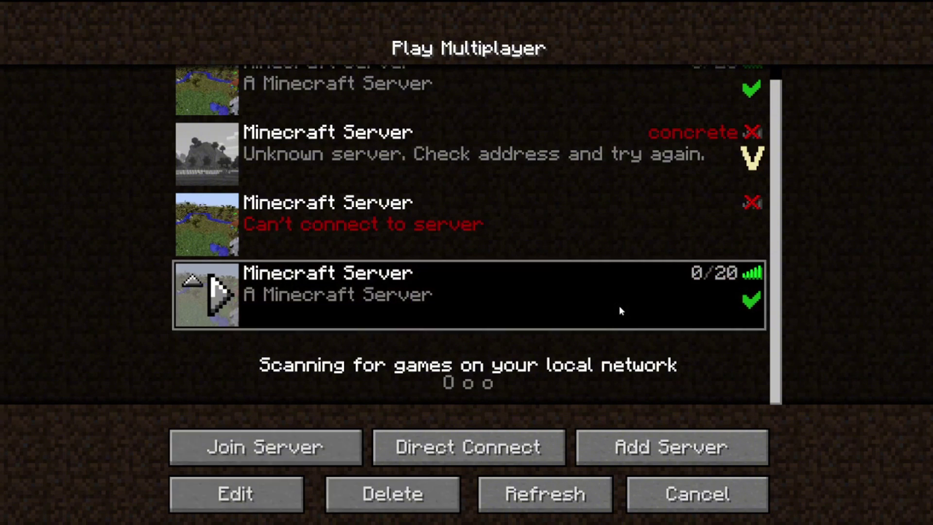
double_click(577, 304)
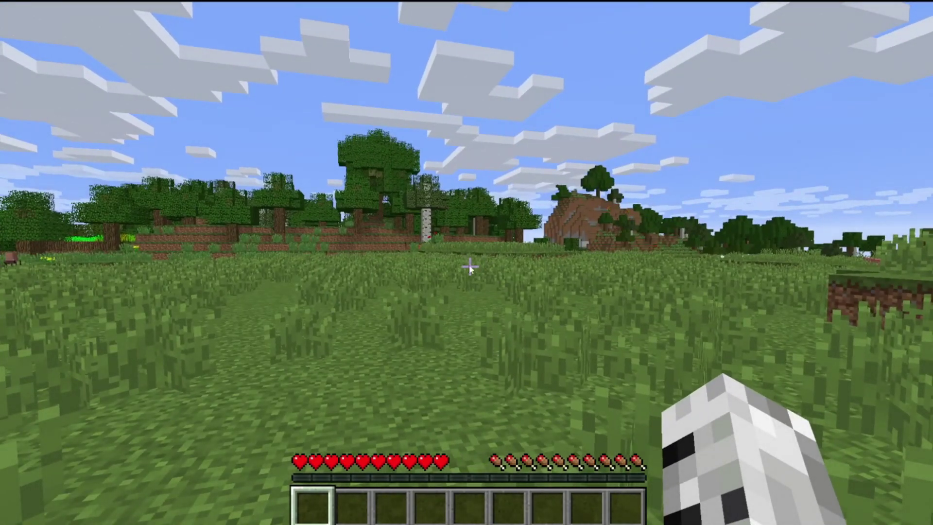
Browse the pages of JEI's item list from the inventory, close the inventory and walk forward in the world.
key("e")
scroll(883, 95, "down", 7)
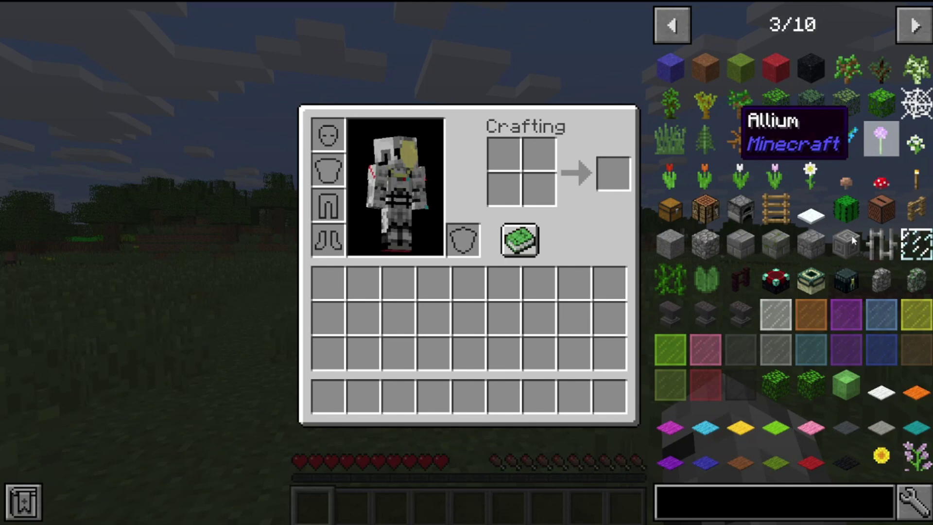
scroll(850, 248, "up", 4)
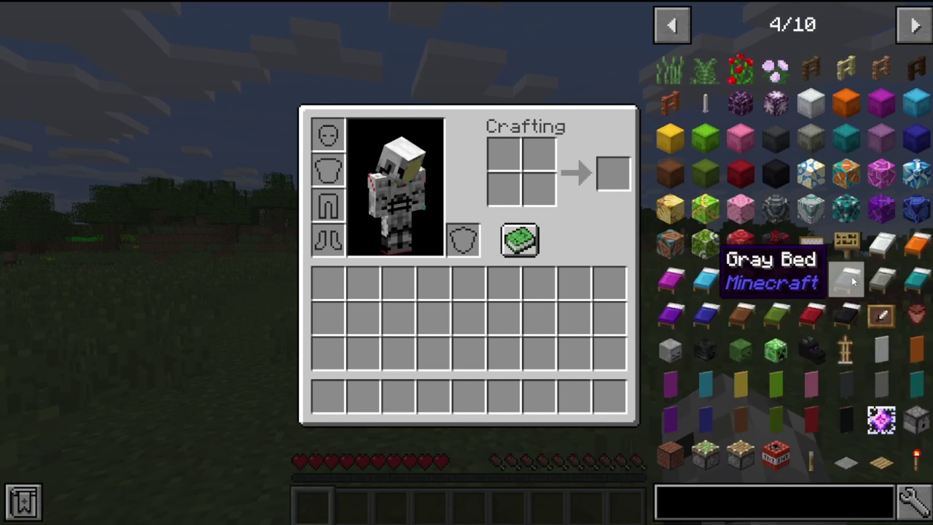
scroll(845, 275, "down", 8)
key("e")
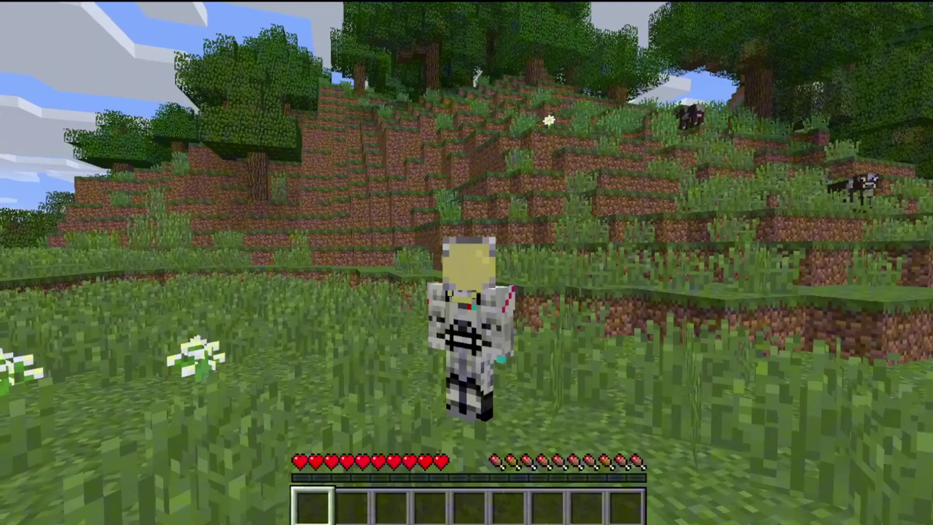
key("w")
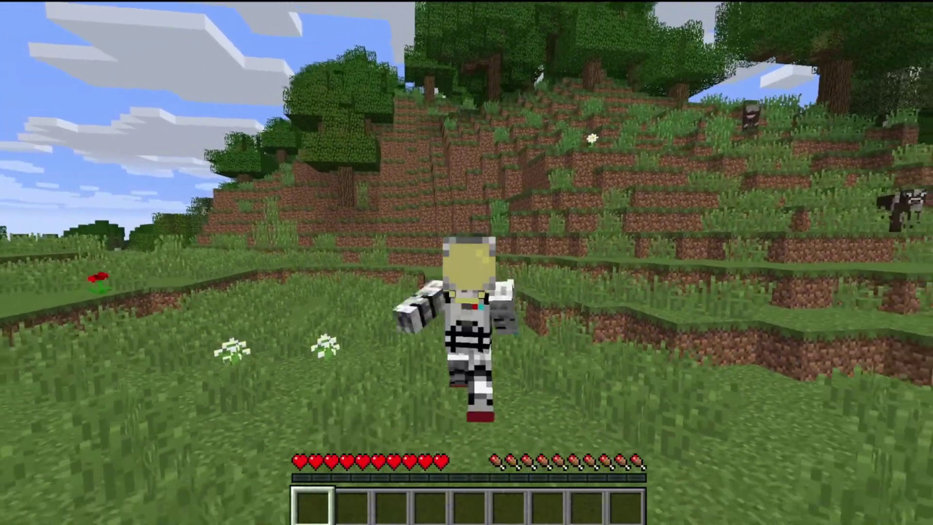